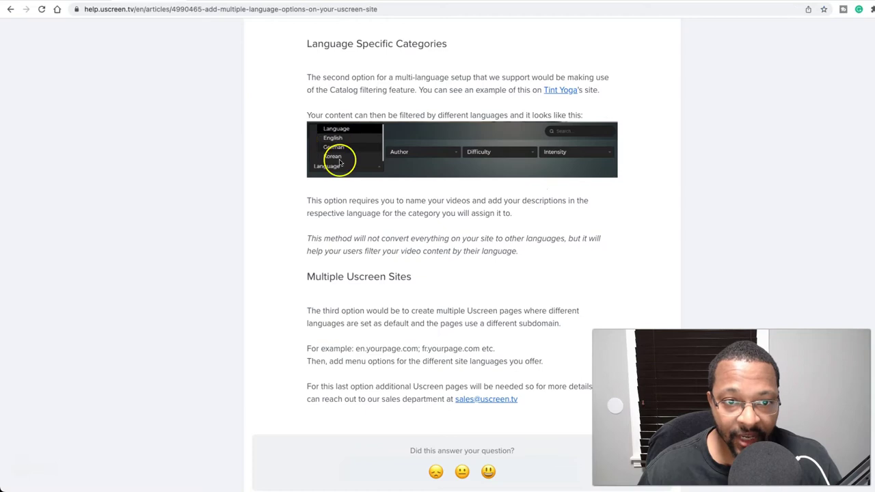
Switch to the Tint Yoga catalog, filter it by German language, and look through the filtered videos
key("alt+Left")
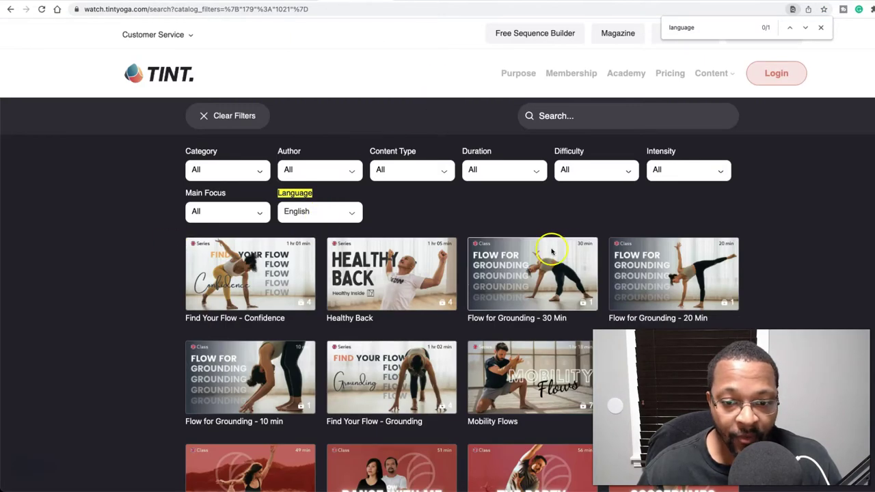
left_click(351, 215)
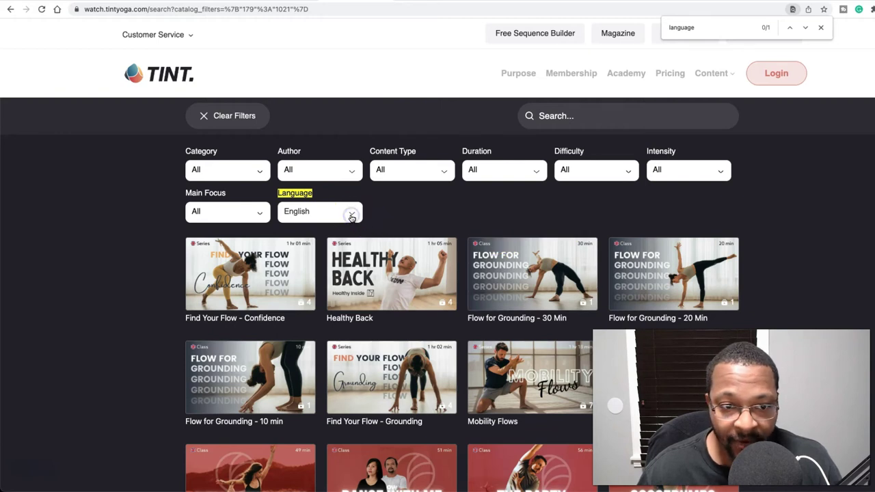
left_click(312, 252)
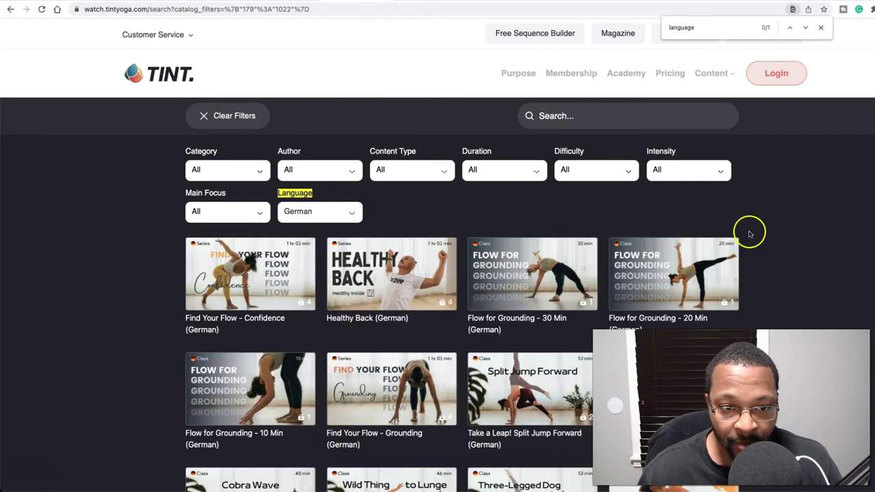
scroll(749, 234, "down", 8)
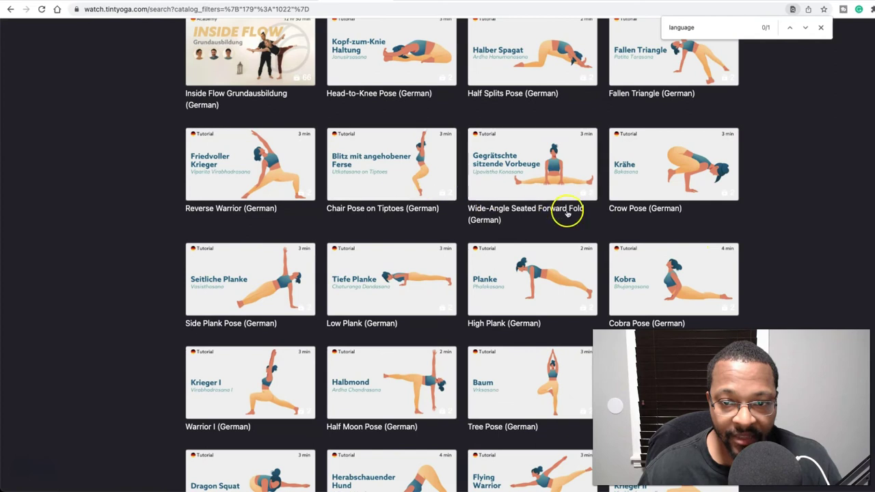
scroll(559, 205, "up", 3)
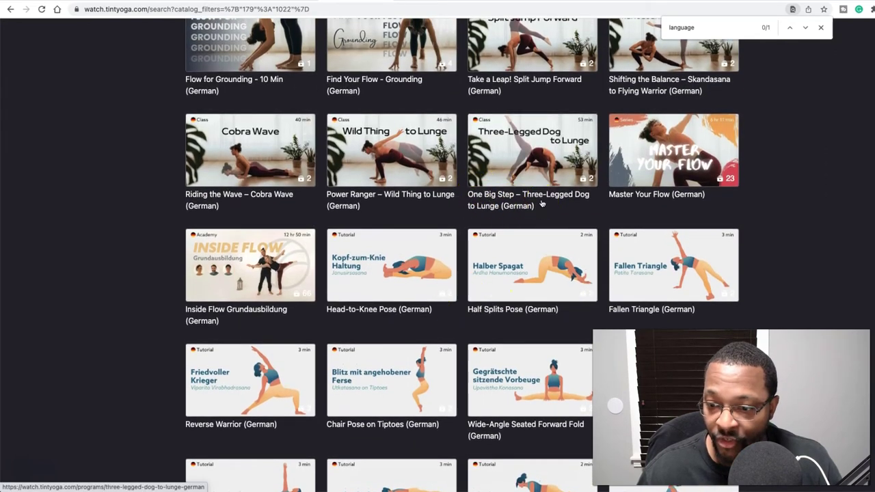
scroll(581, 280, "down", 2)
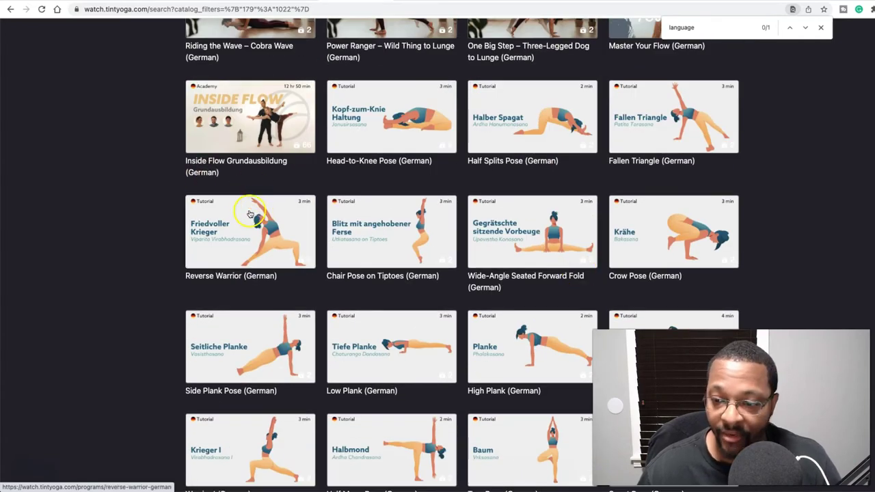
scroll(274, 236, "up", 5)
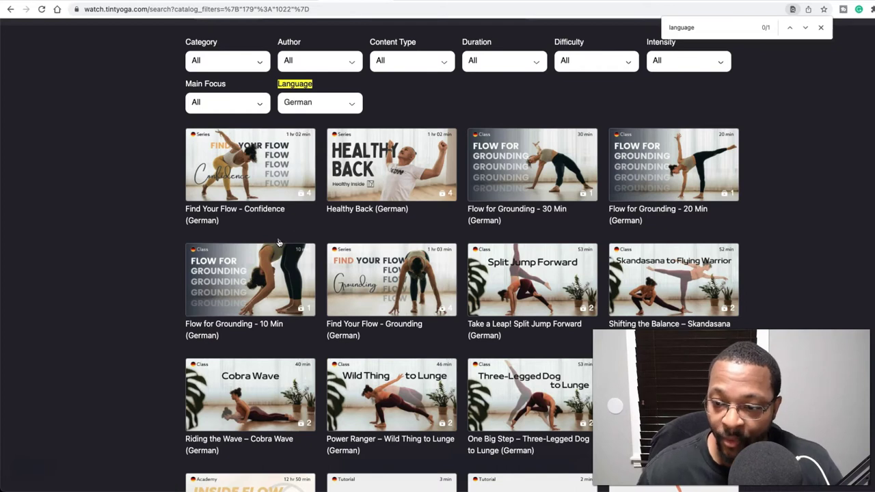
scroll(341, 287, "up", 2)
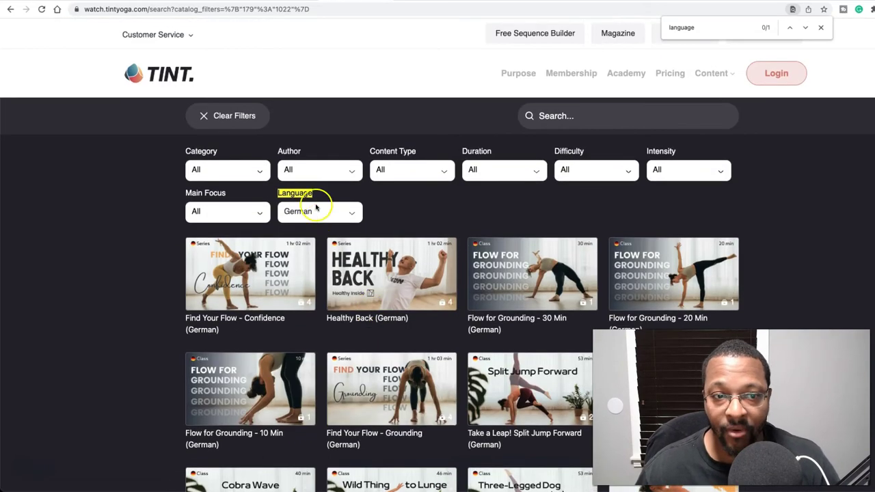
Return to the Uscreen help article and read the section on using multiple Uscreen sites for different languages
left_click(321, 1)
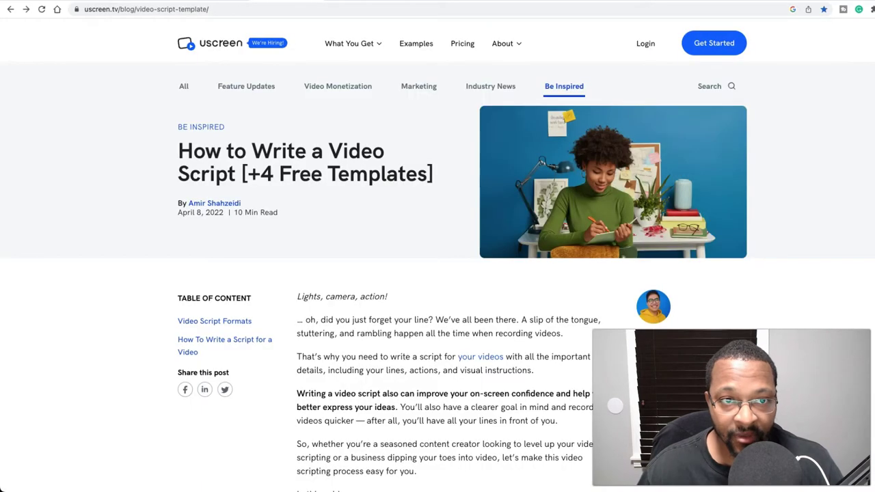
key("ctrl+Tab")
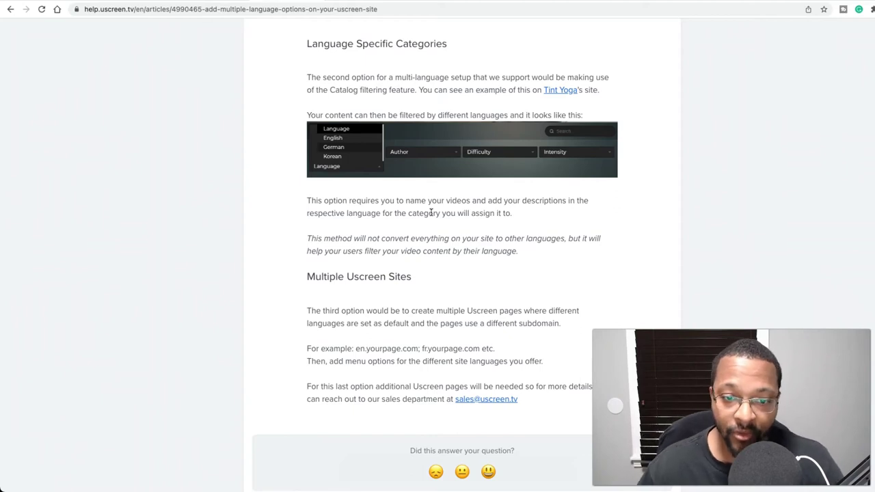
scroll(479, 260, "down", 4)
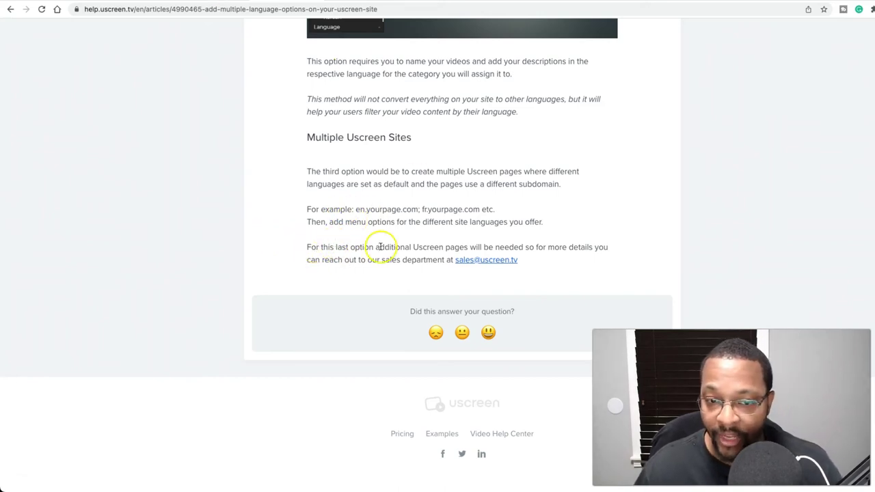
left_click(478, 264)
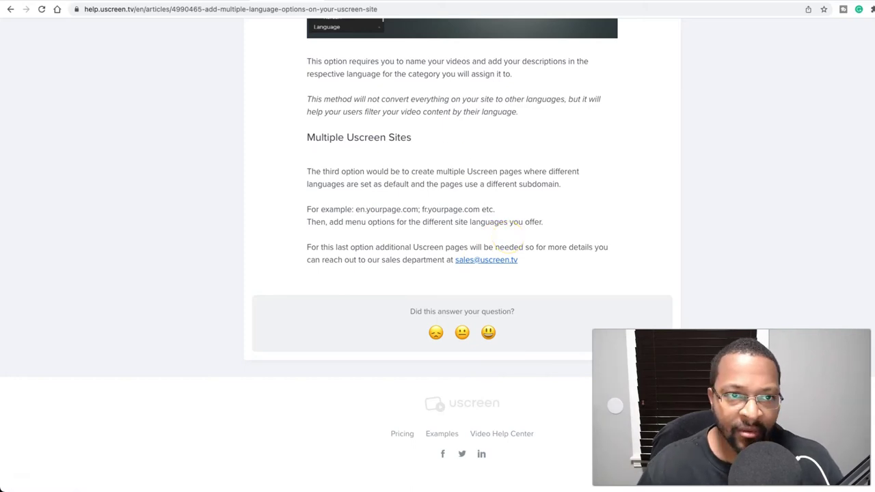
Go back to the Uscreen admin and open the website's Pages list
key("alt+Left")
key("alt+Left")
key("alt+Left")
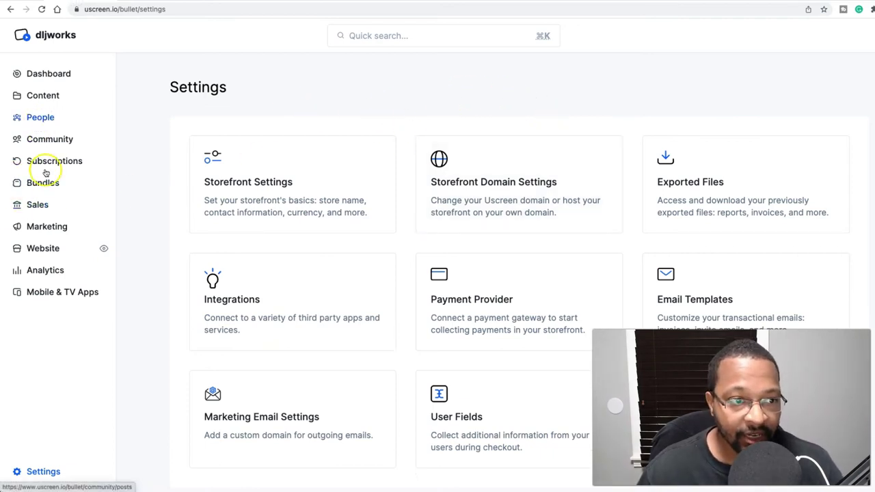
left_click(48, 248)
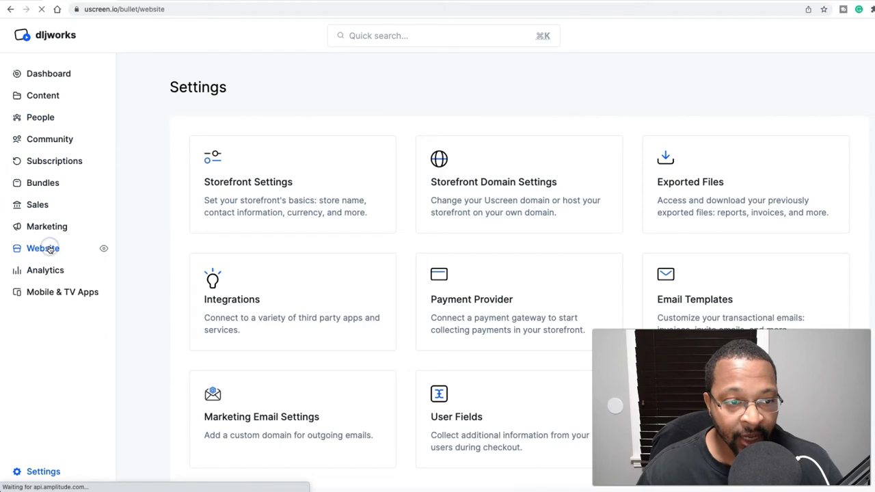
left_click(51, 250)
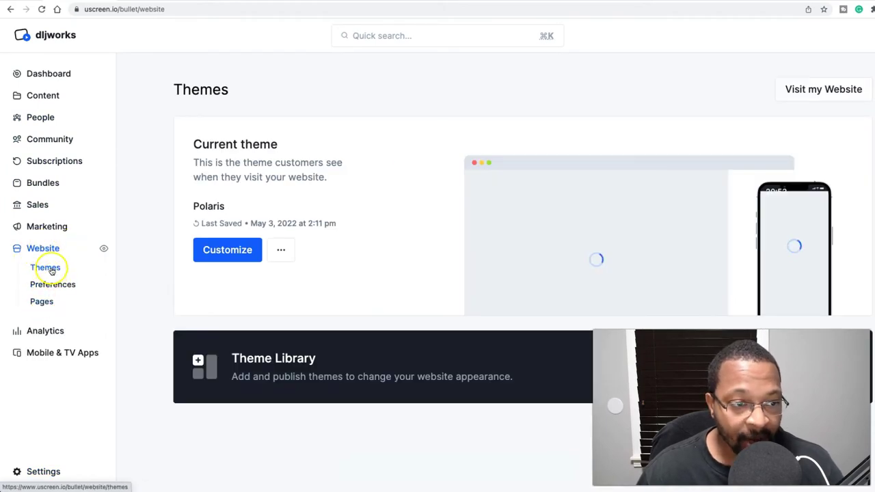
left_click(42, 302)
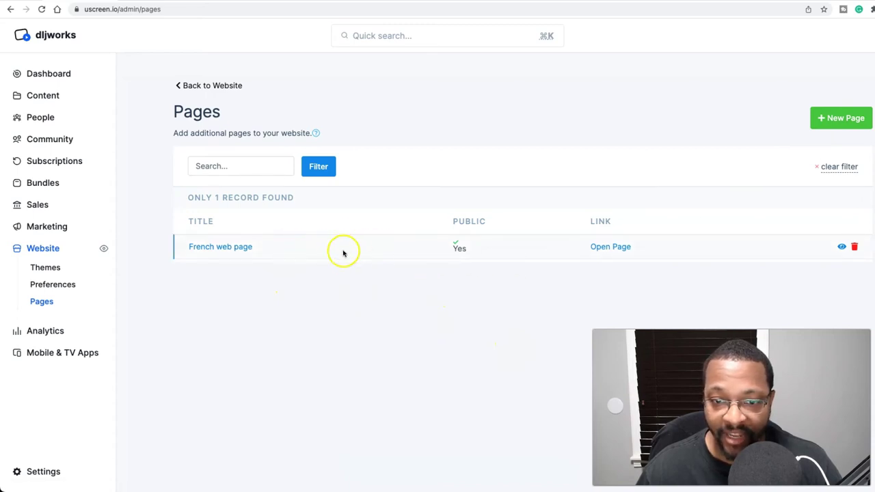
Start a new website page and title it "Spanish Page"
left_click(835, 117)
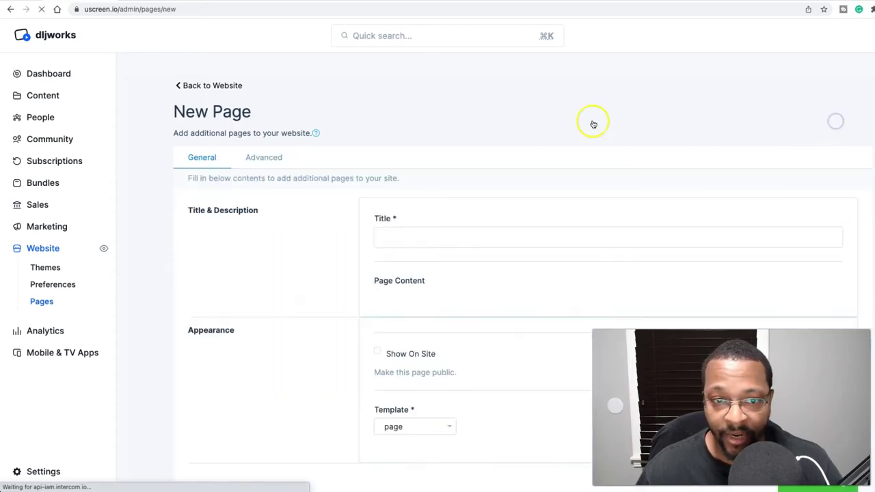
left_click(424, 233)
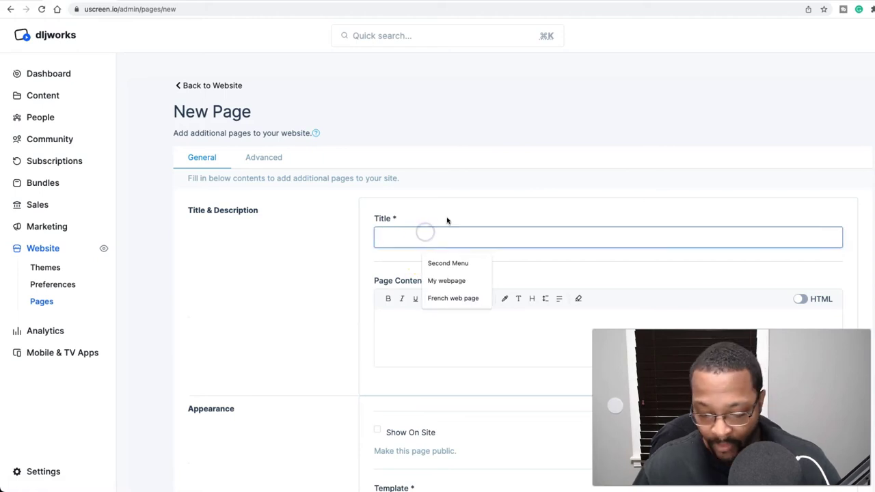
type("Sp")
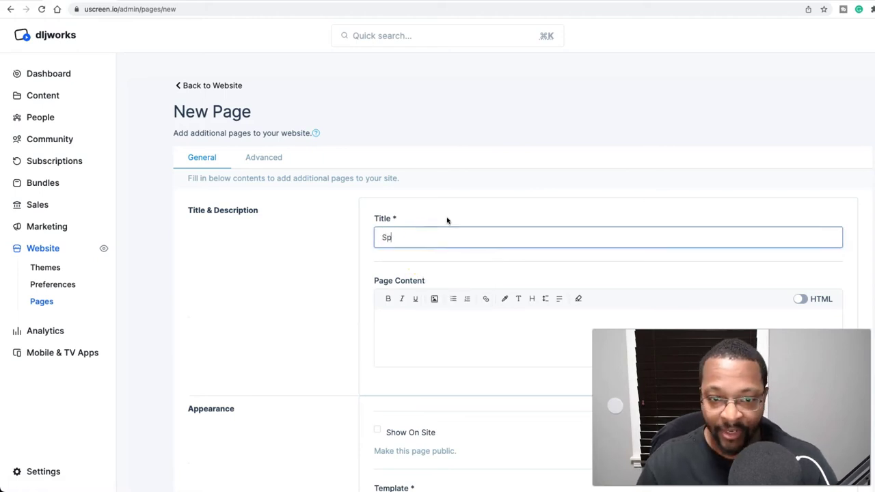
type("anish Pa")
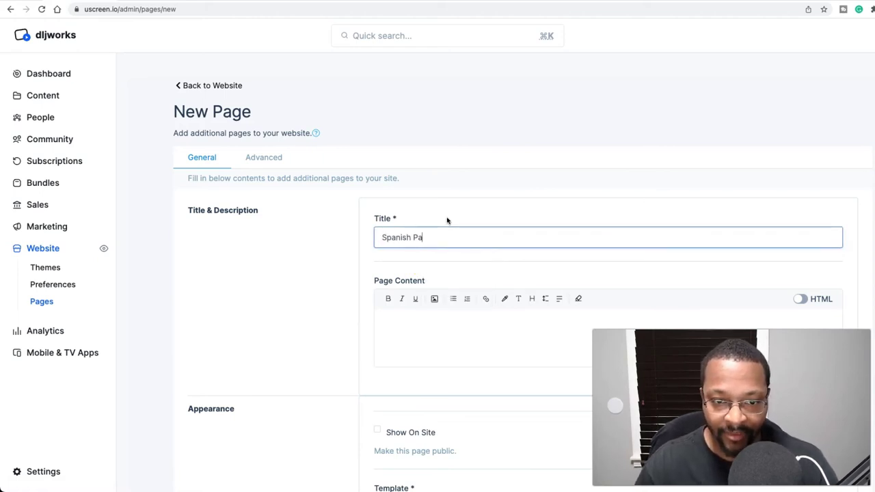
type("ge")
left_click(422, 323)
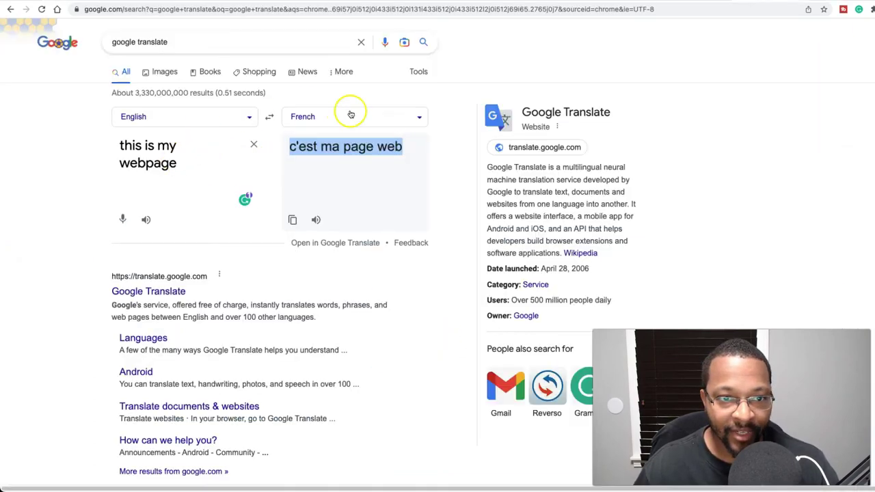
In Google Translate, set the target language for the phrase "this is my webpage" to Spanish
left_click(387, 119)
type("s")
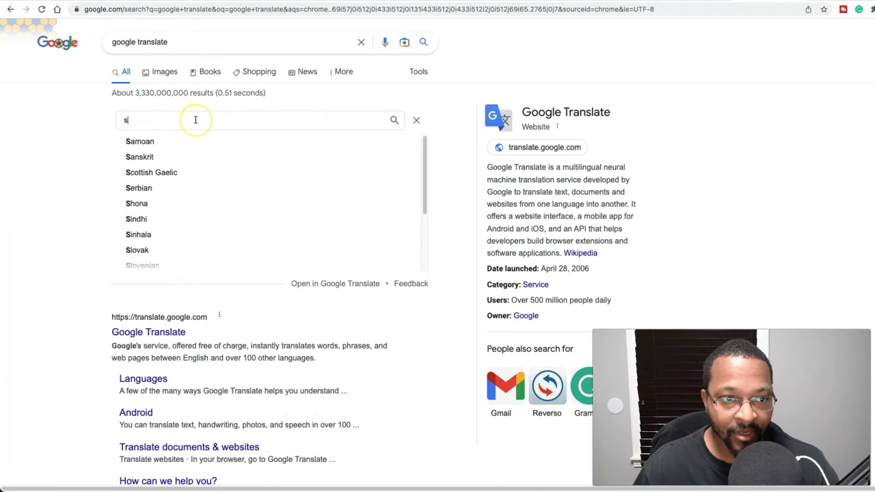
type("oa")
key("BackSpace")
key("BackSpace")
key("BackSpace")
key("BackSpace")
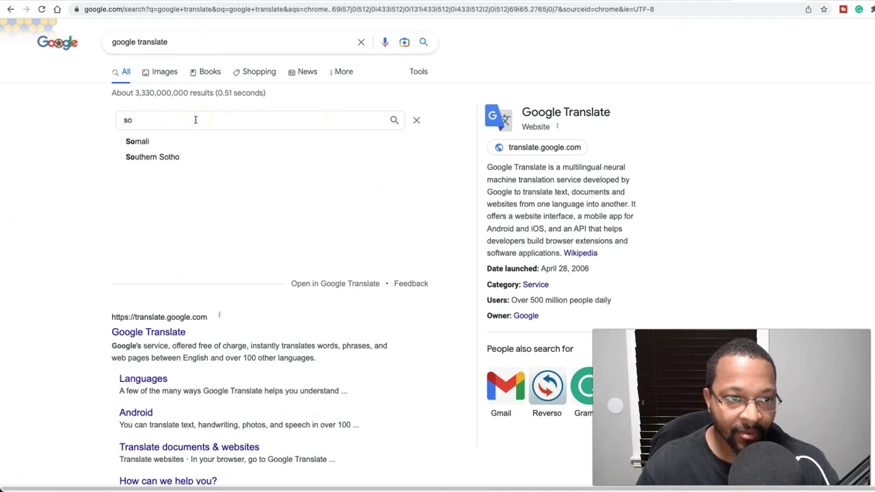
type("pani")
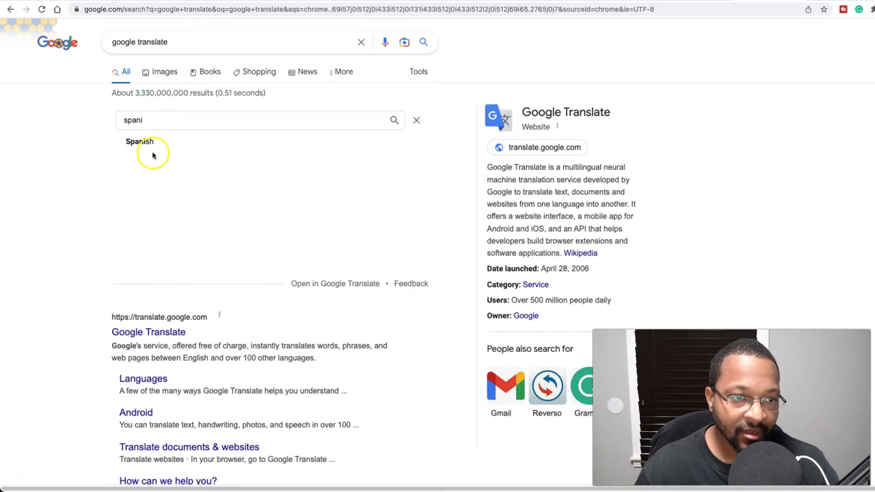
left_click(153, 149)
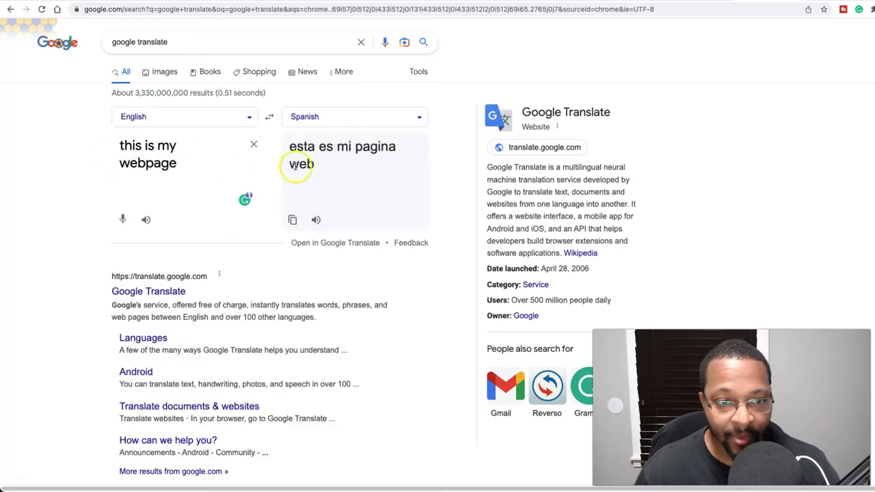
Copy the Spanish translation "esta es mi pagina web" into the new Uscreen page's content
left_click_drag(290, 146, 329, 173)
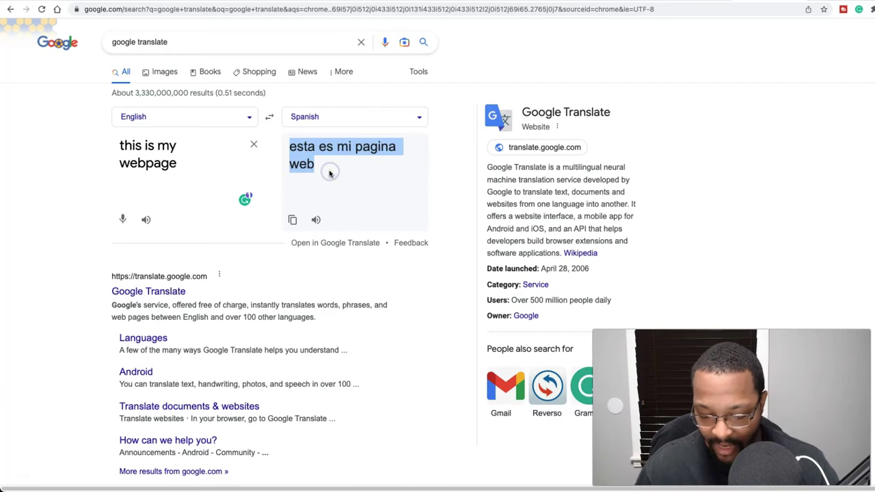
left_click(292, 220)
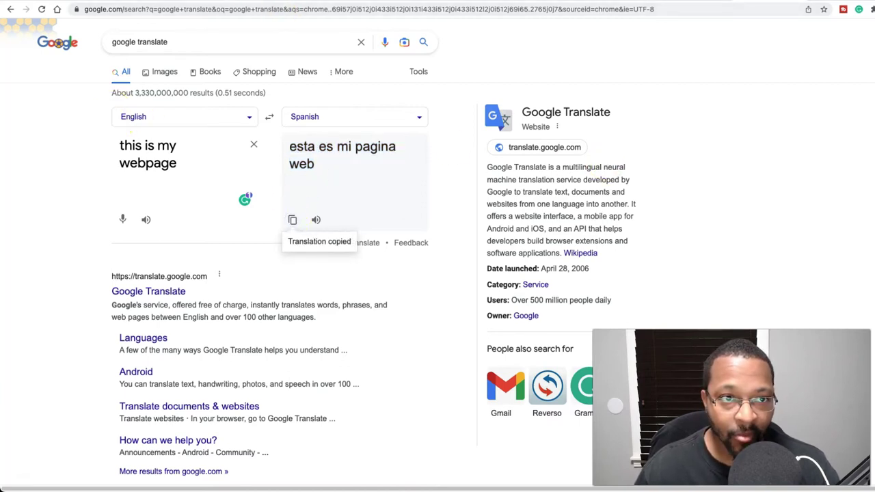
left_click(394, 325)
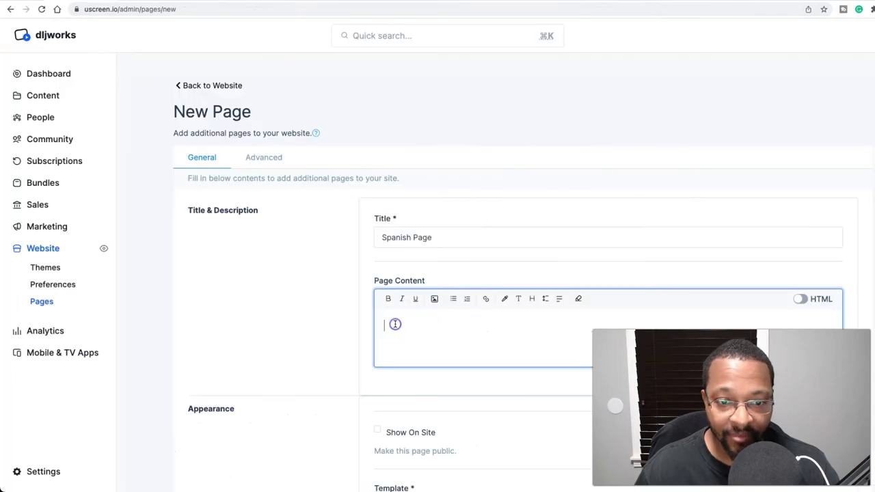
key("super+v")
Make the page public with Show On Site, keep the "page" template, and create the page
scroll(516, 244, "down", 3)
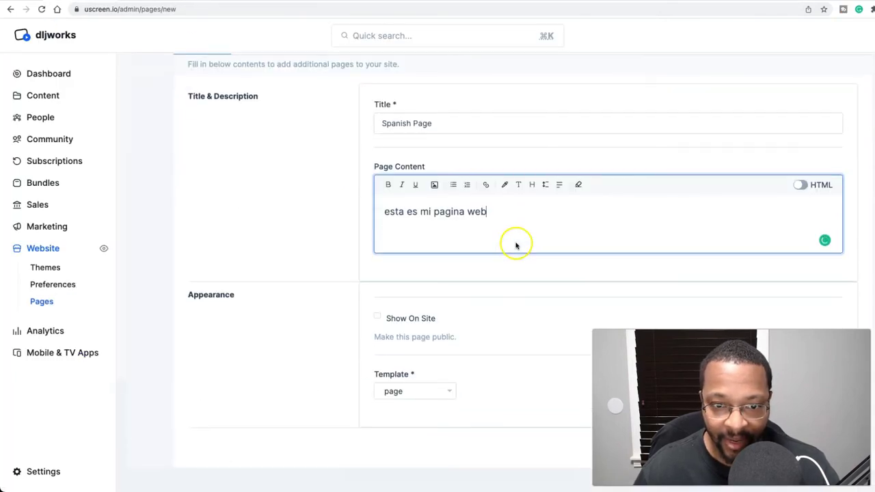
left_click(375, 316)
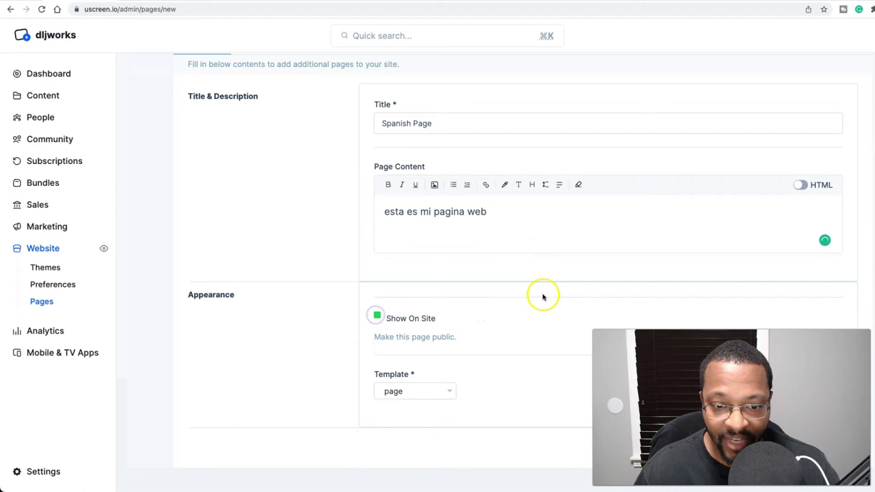
left_click(451, 391)
left_click(494, 371)
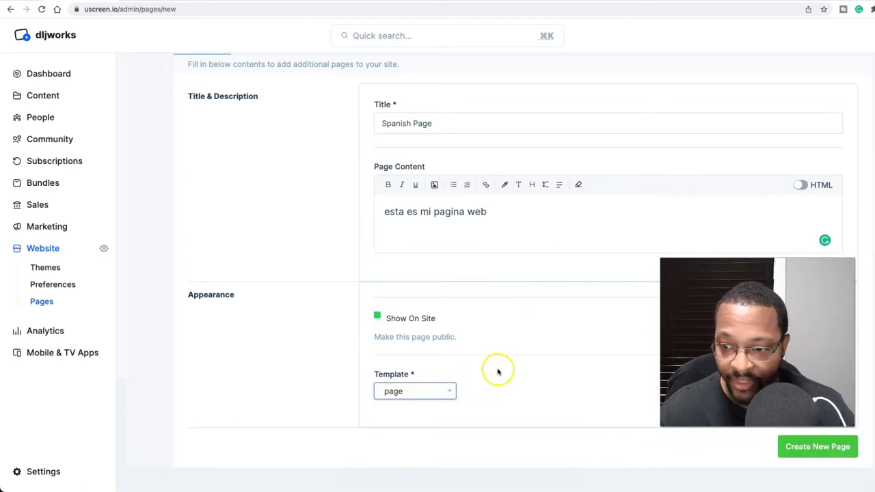
left_click(442, 372)
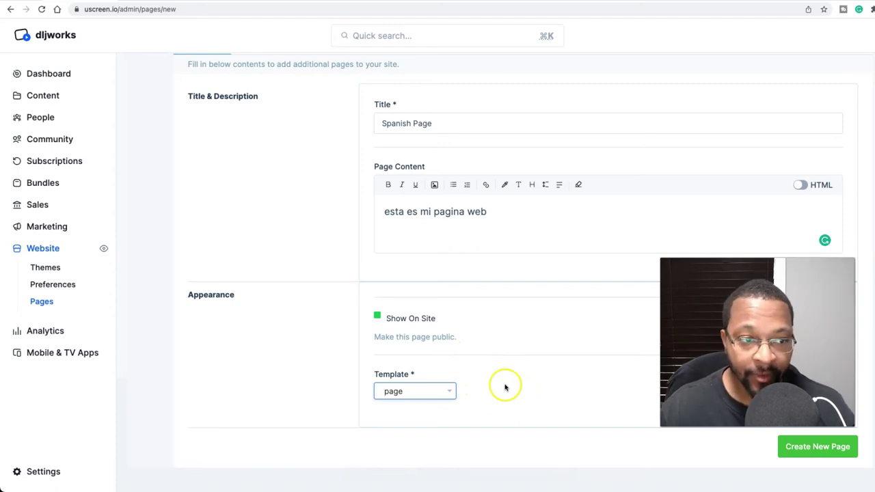
left_click(817, 445)
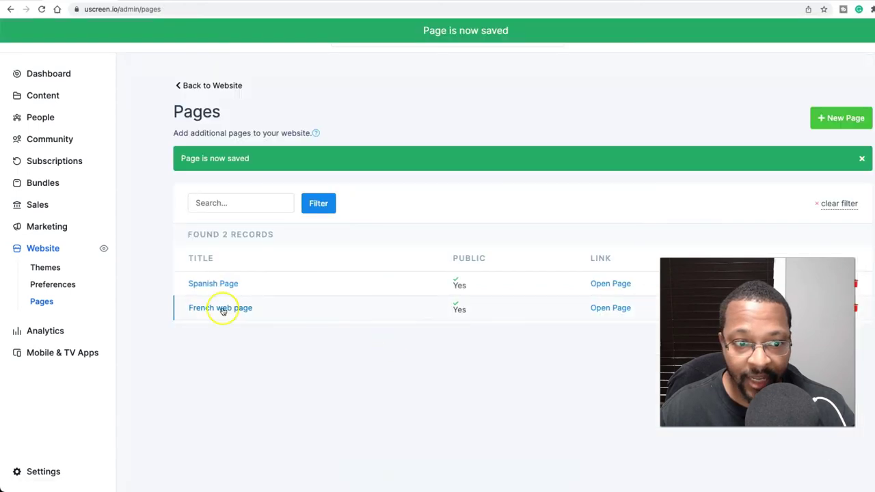
In the Spanish Page's advanced SEO settings, enter the page title "Spanish Page" and description "esta es mi pagina web." and save
left_click(230, 287)
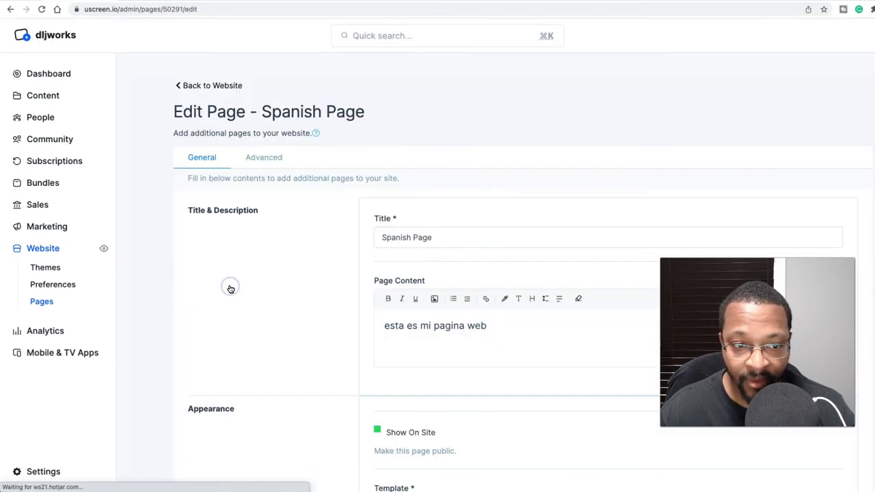
left_click(270, 158)
left_click(435, 238)
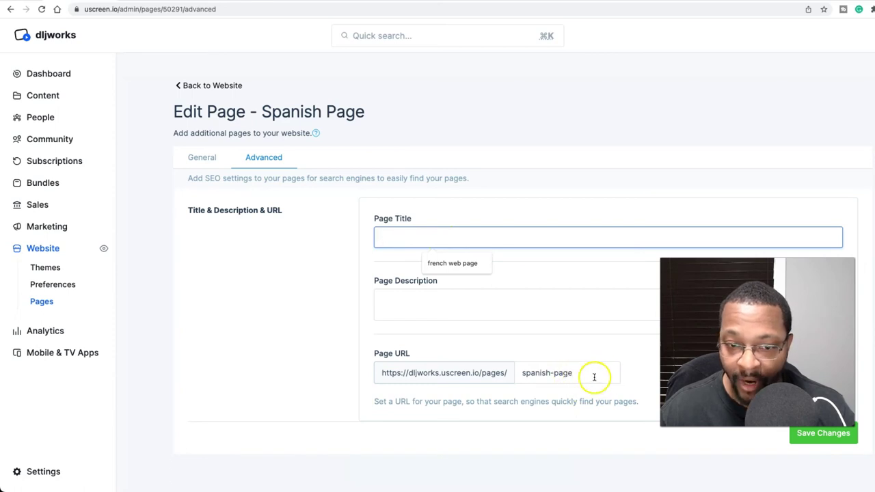
type("Spanish Page")
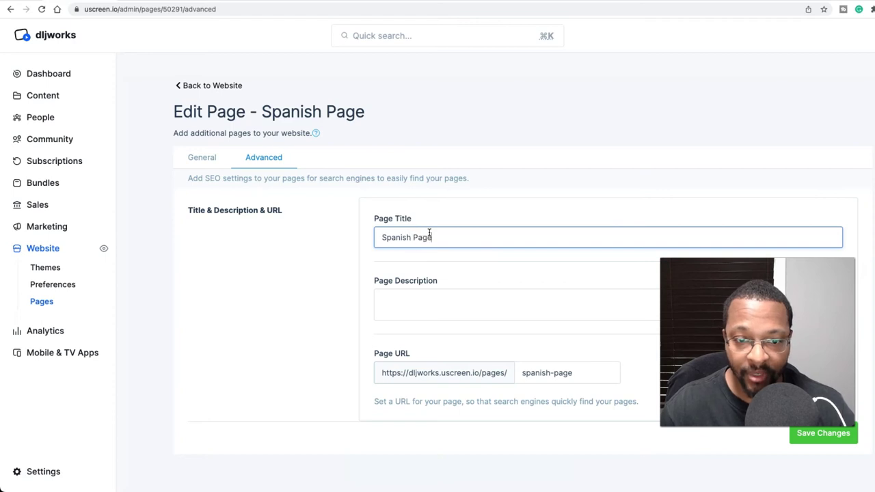
key("Tab")
type("esta es mi pagina web")
left_click(479, 305)
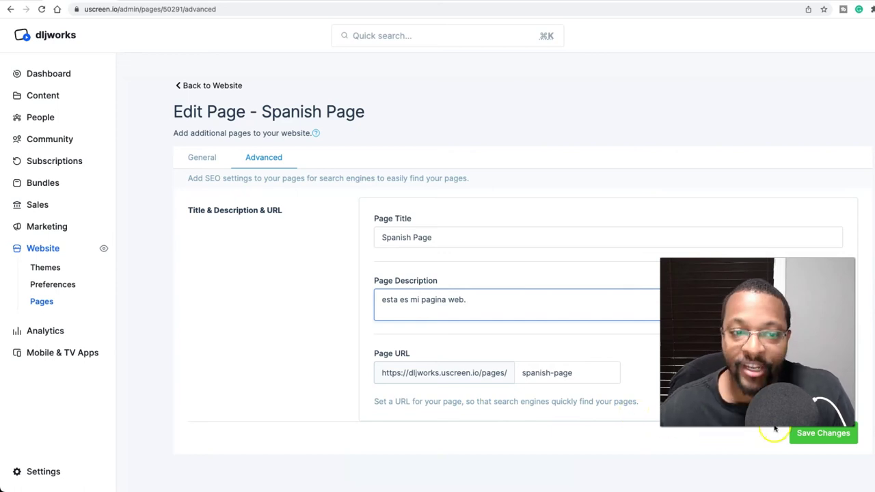
left_click(825, 435)
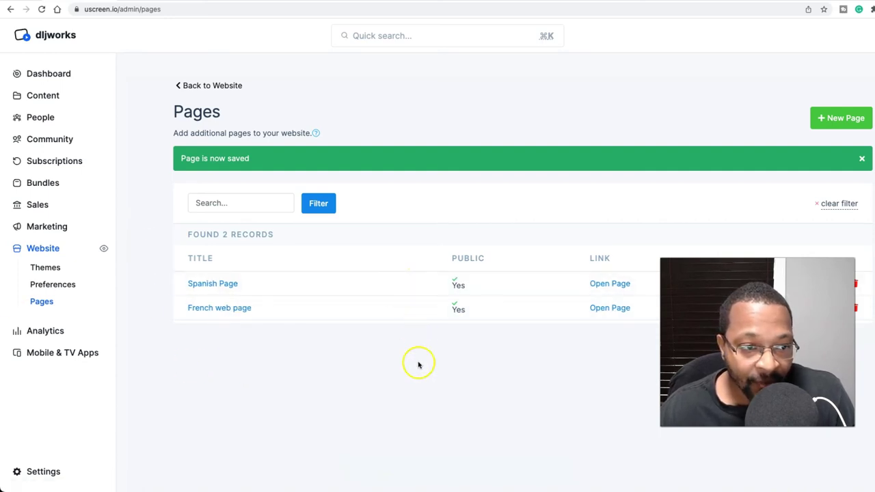
Preview the live website and check its header Drop Down menu and footer for links to the language pages
right_click(105, 250)
left_click(107, 158)
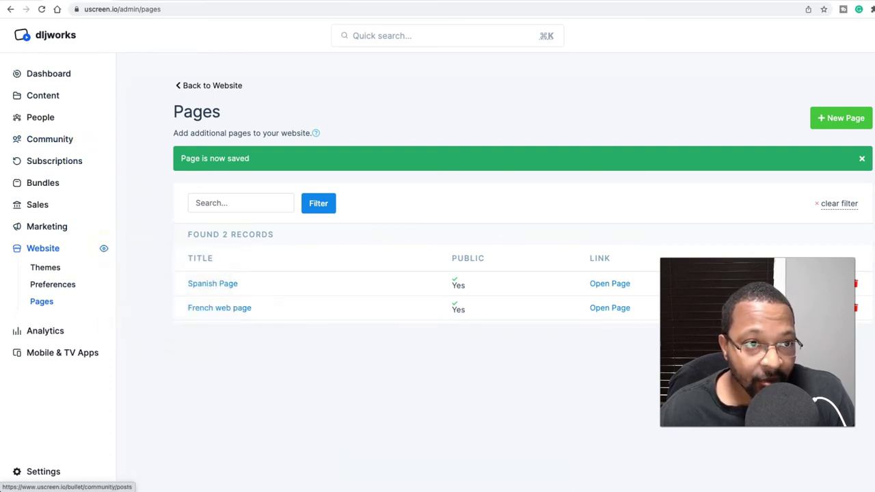
left_click(106, 248)
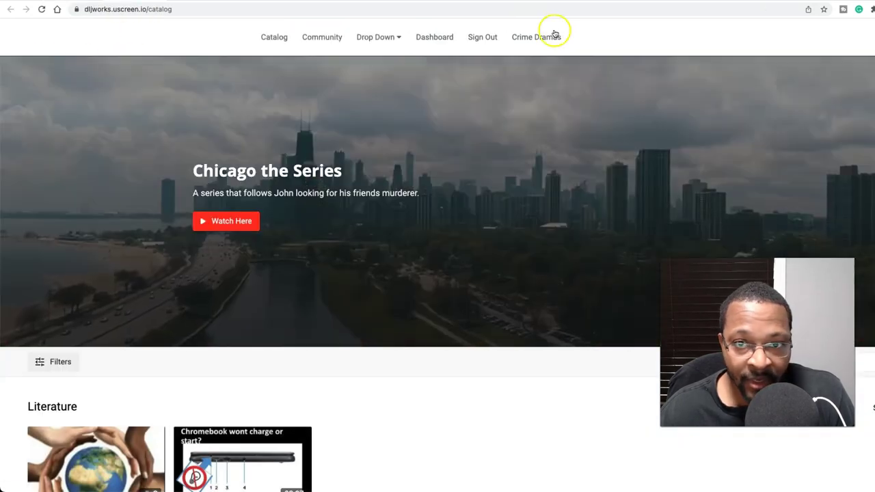
left_click(398, 39)
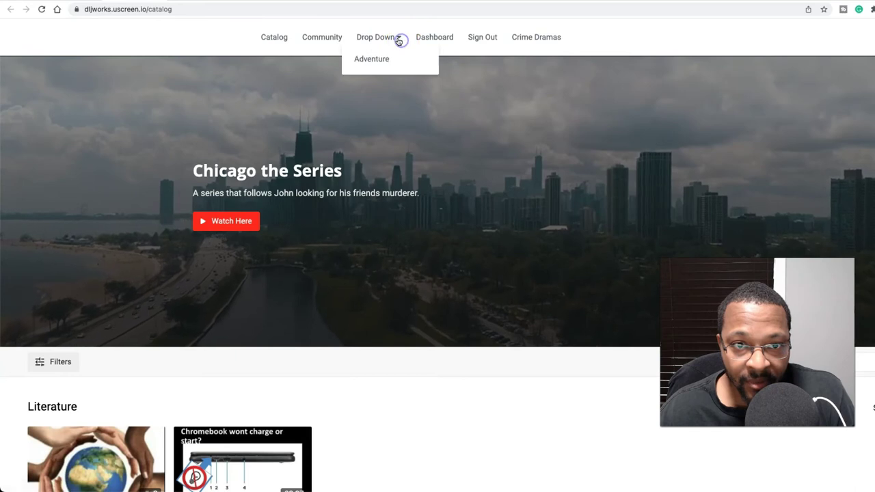
scroll(246, 49, "down", 7)
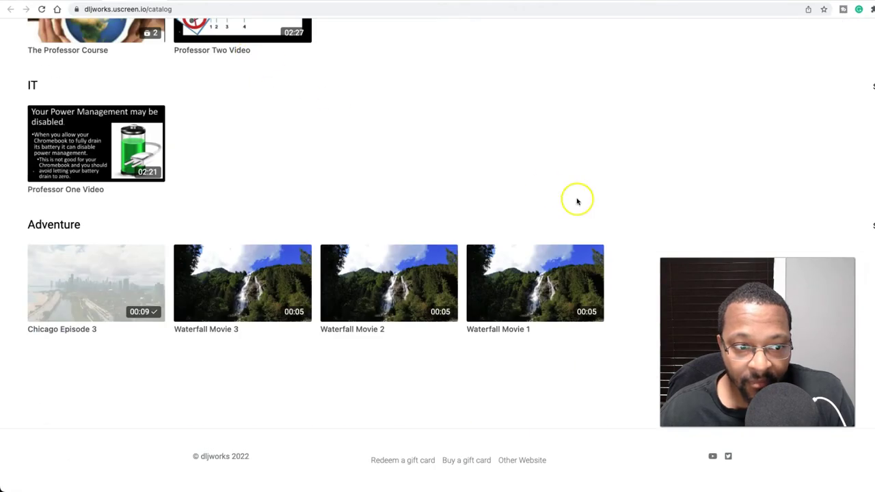
left_click(461, 443)
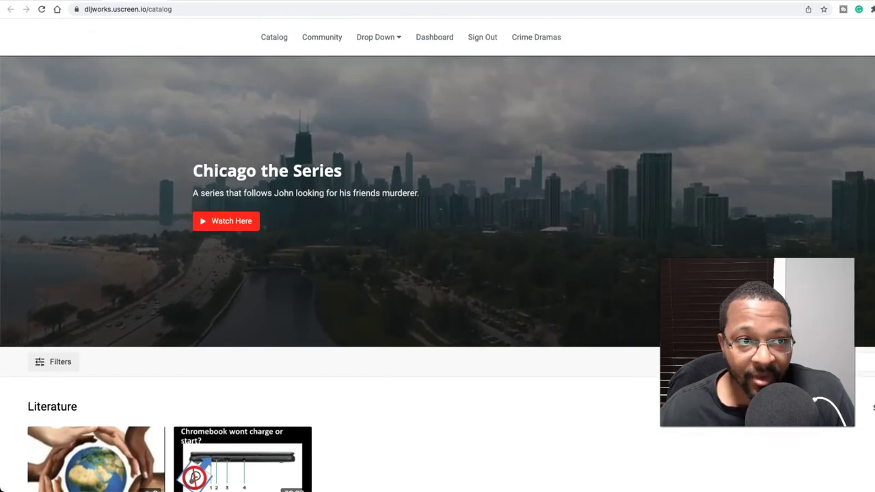
Return to the Uscreen admin and open the Polaris theme's Main navigation menu for editing
left_click(198, 1)
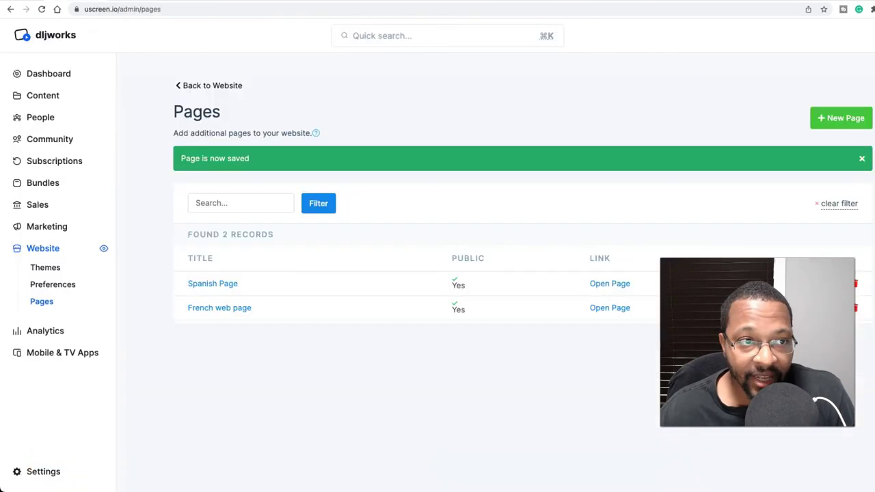
left_click(44, 248)
left_click(285, 250)
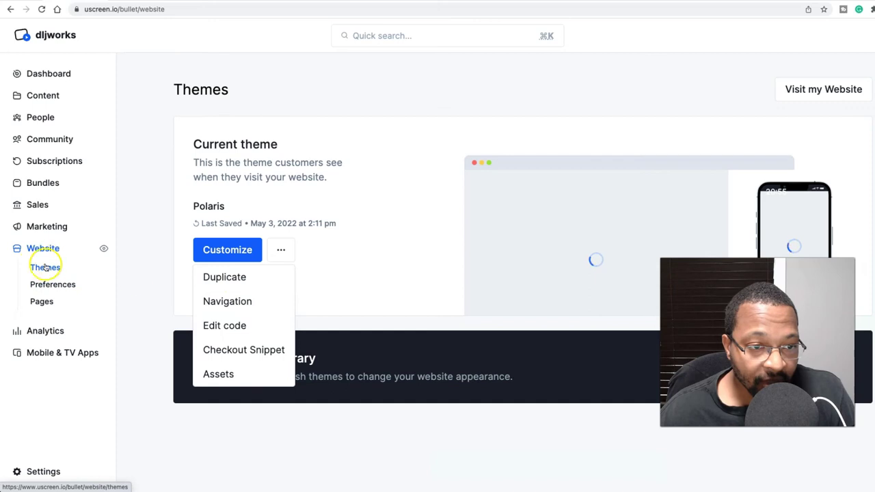
left_click(232, 301)
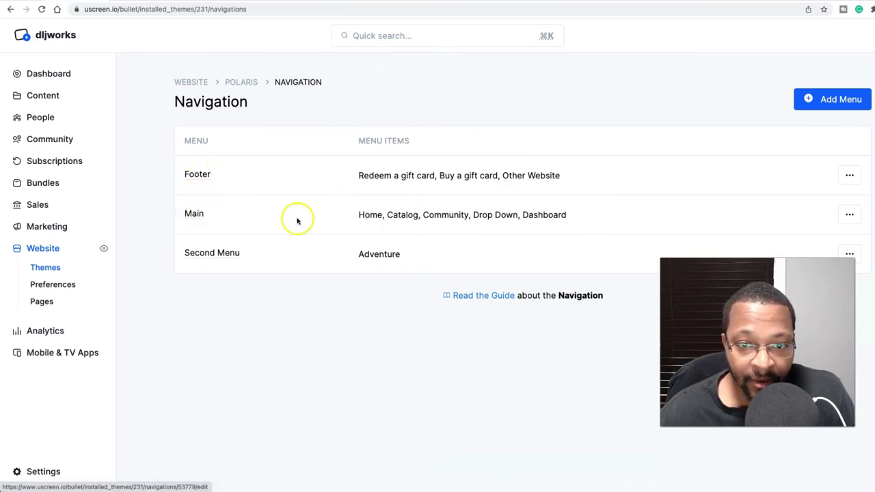
left_click(849, 214)
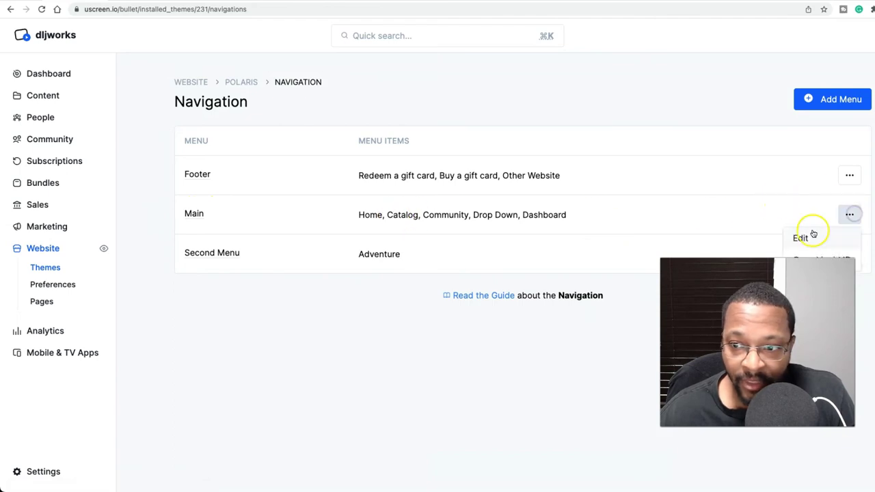
left_click(801, 237)
Add a submenu item titled "Spanish Page" under the Drop Down menu item
scroll(808, 236, "down", 10)
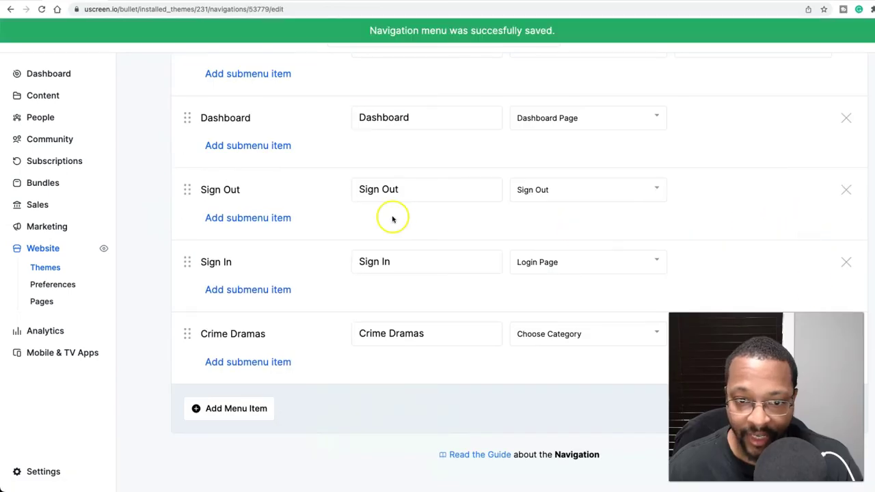
scroll(393, 219, "up", 10)
scroll(237, 127, "down", 10)
scroll(247, 150, "up", 10)
scroll(255, 200, "down", 10)
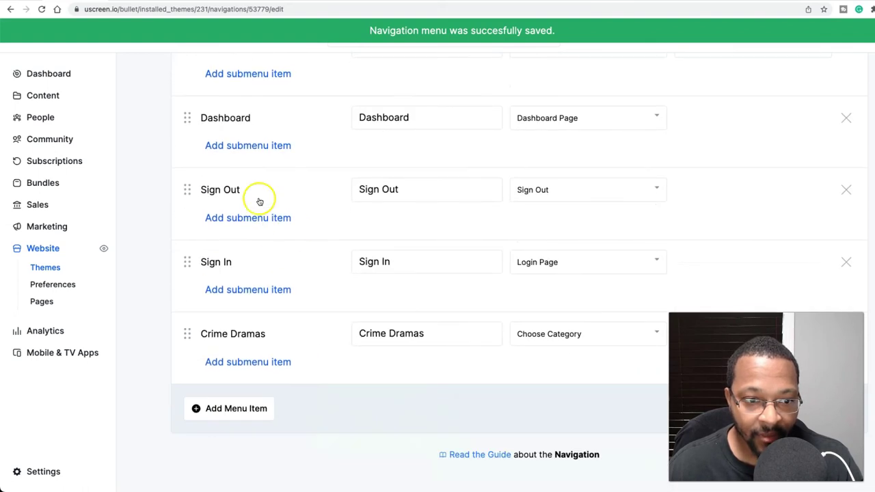
scroll(246, 164, "up", 2)
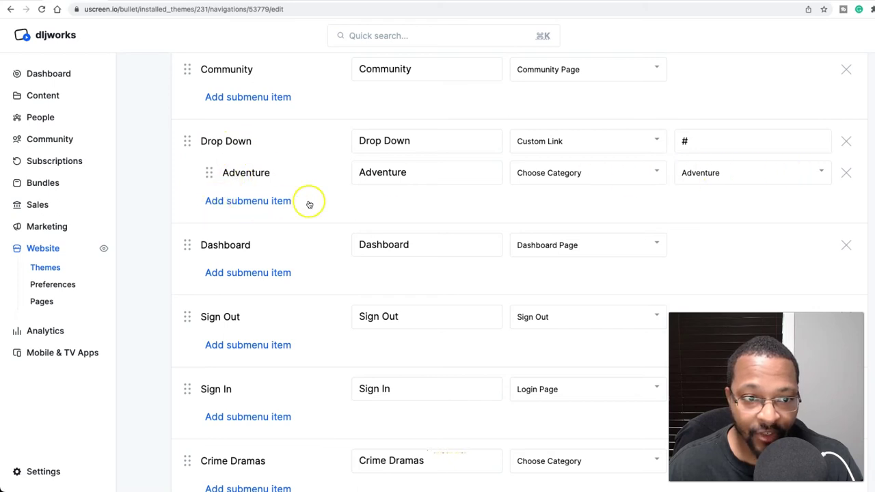
left_click(266, 201)
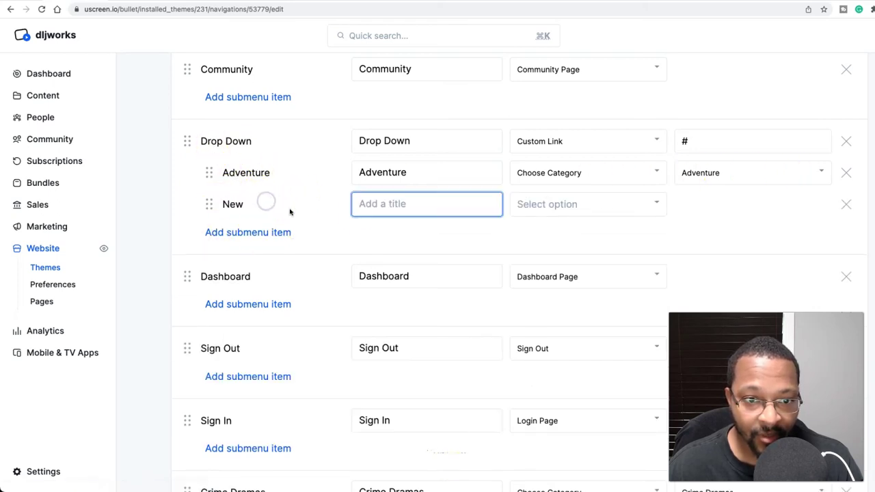
left_click(441, 206)
type("Ma")
key("BackSpace")
key("BackSpace")
type("Spanish Page")
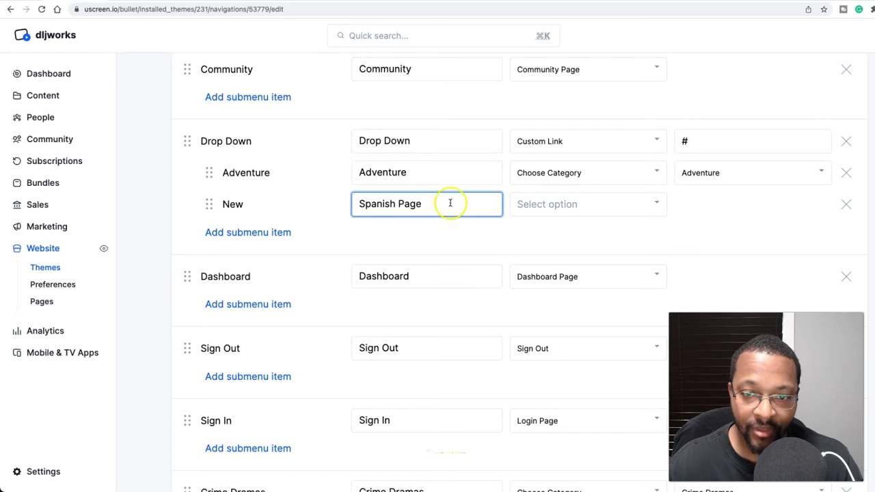
Link the new Spanish submenu item to the Spanish Page with the Choose Page link type
left_click(613, 201)
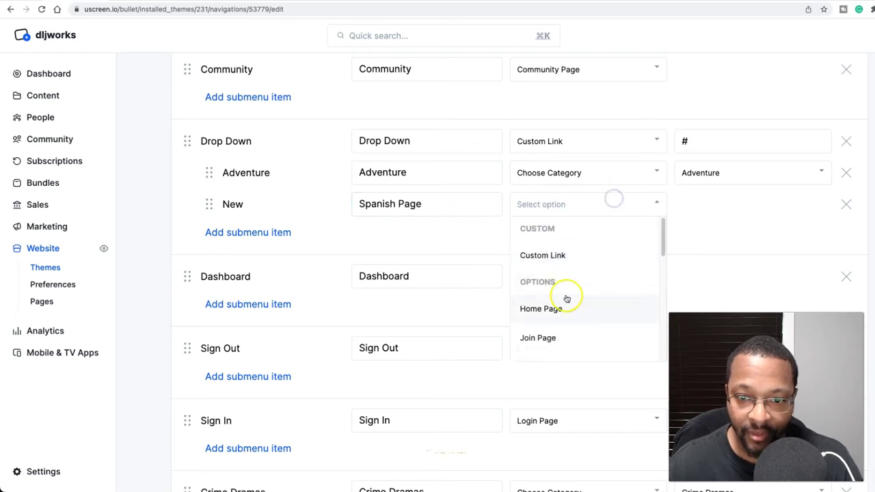
scroll(558, 337, "down", 3)
scroll(563, 336, "down", 5)
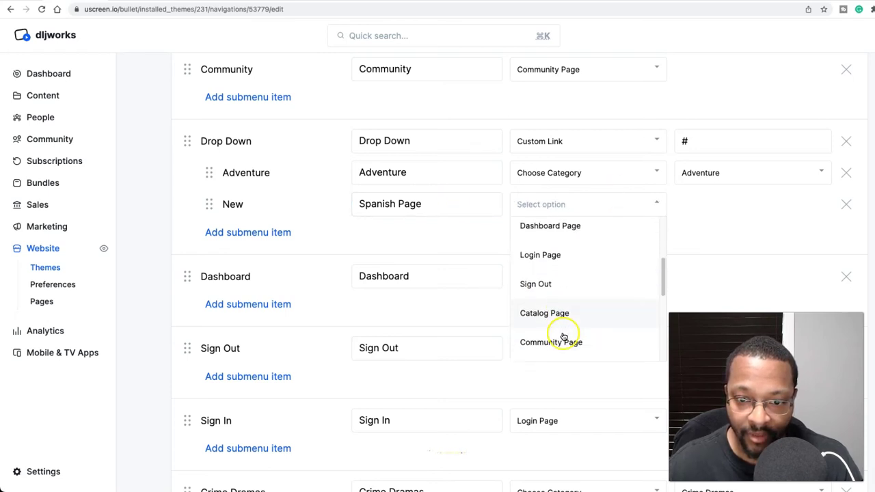
left_click(566, 318)
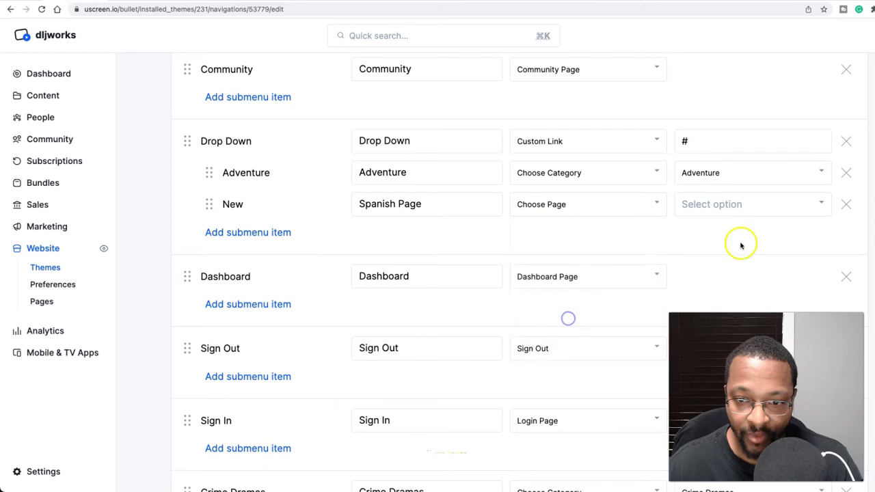
left_click(742, 209)
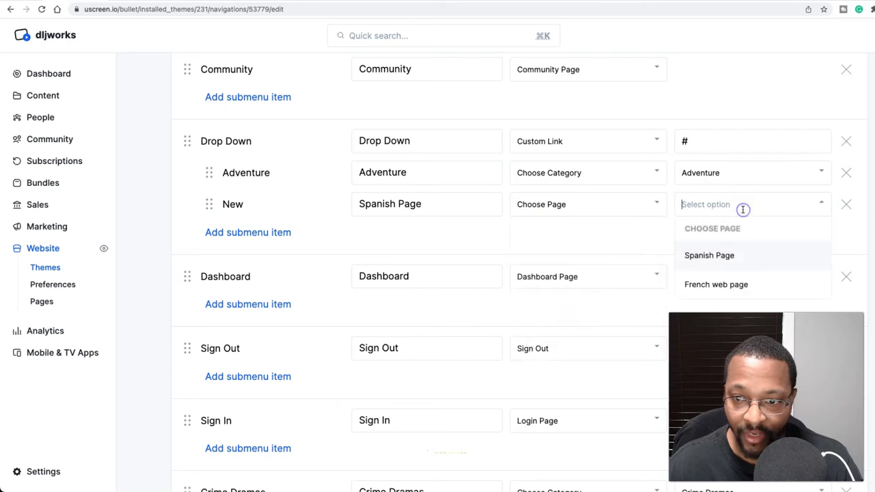
left_click(720, 260)
Add a "French Page" submenu item under Drop Down, link it to the French web page with Choose Page, and save the menu
left_click(270, 233)
type("French Page")
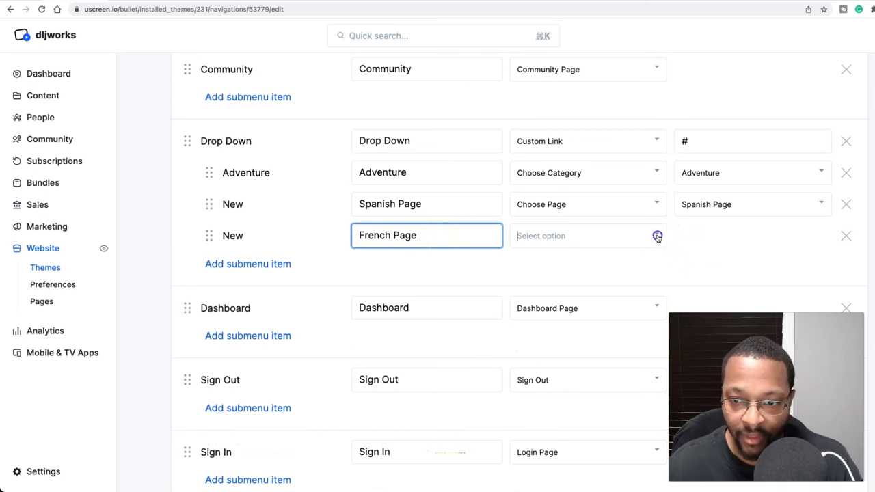
left_click(656, 235)
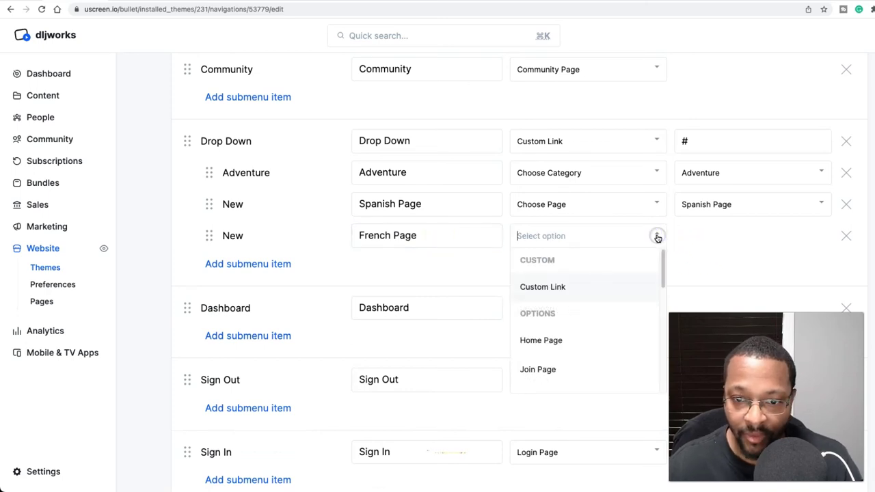
scroll(579, 351, "down", 3)
left_click(576, 347)
left_click(742, 242)
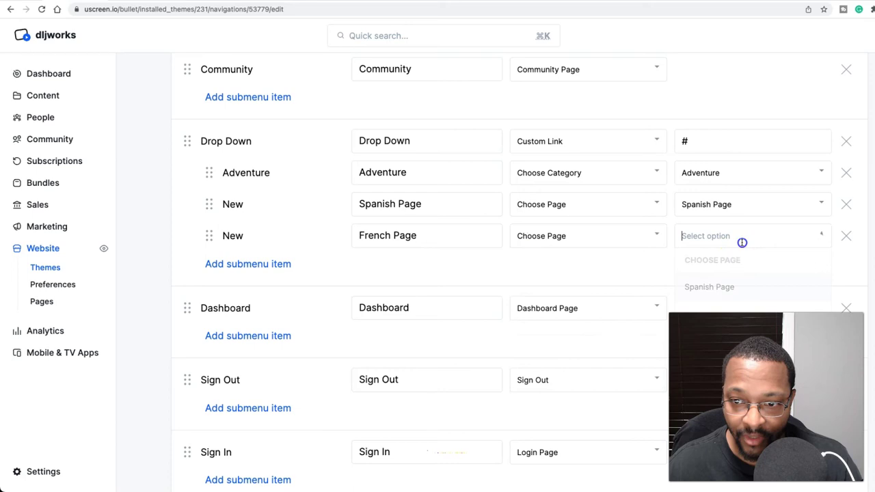
left_click(721, 311)
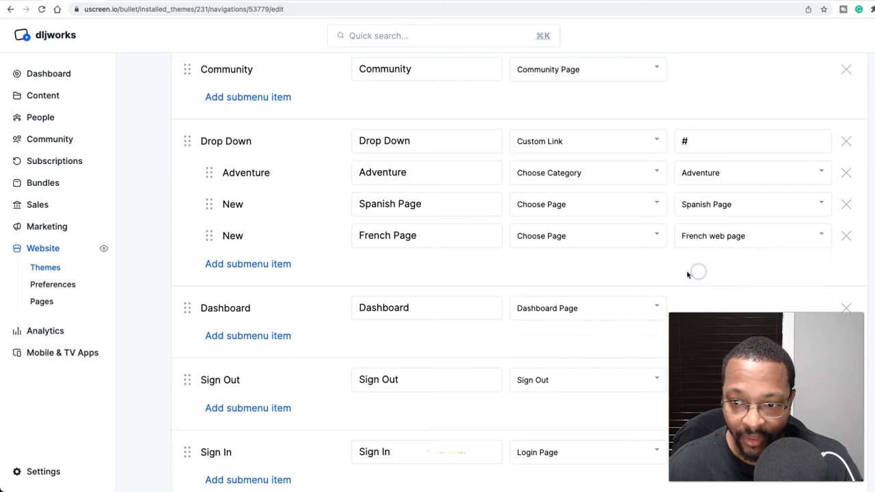
scroll(546, 279, "down", 3)
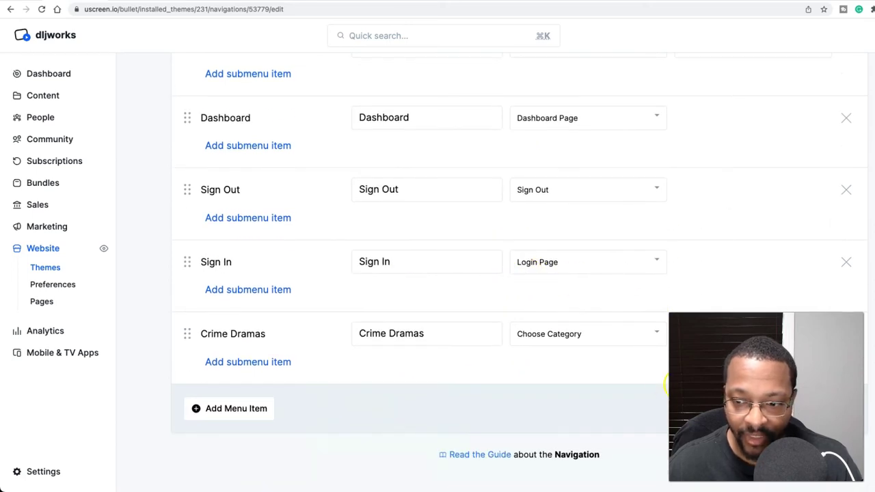
left_click(676, 386)
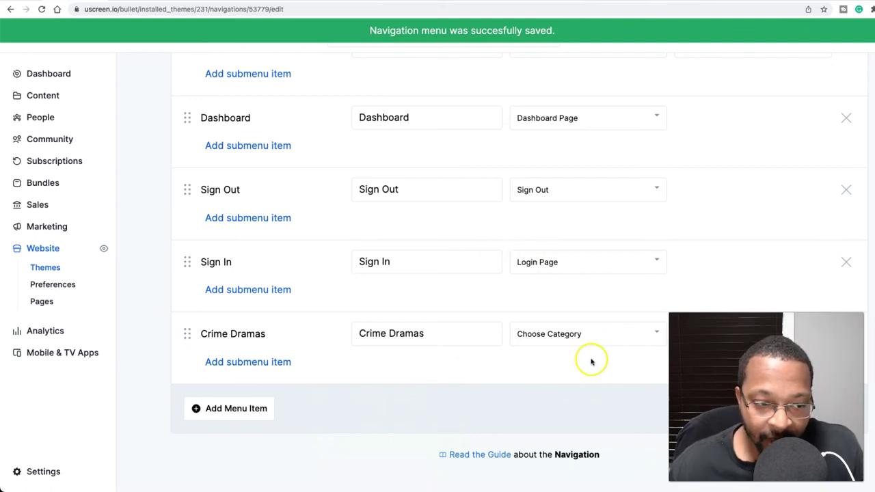
Reload the live site and view the Spanish Page and the French Page through its Drop Down menu
scroll(563, 362, "up", 7)
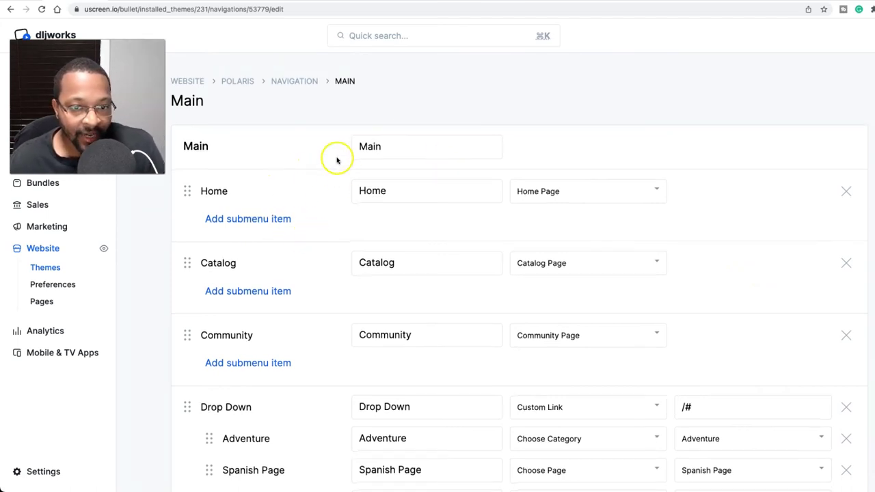
scroll(335, 161, "down", 4)
scroll(328, 178, "up", 1)
scroll(328, 178, "up", 5)
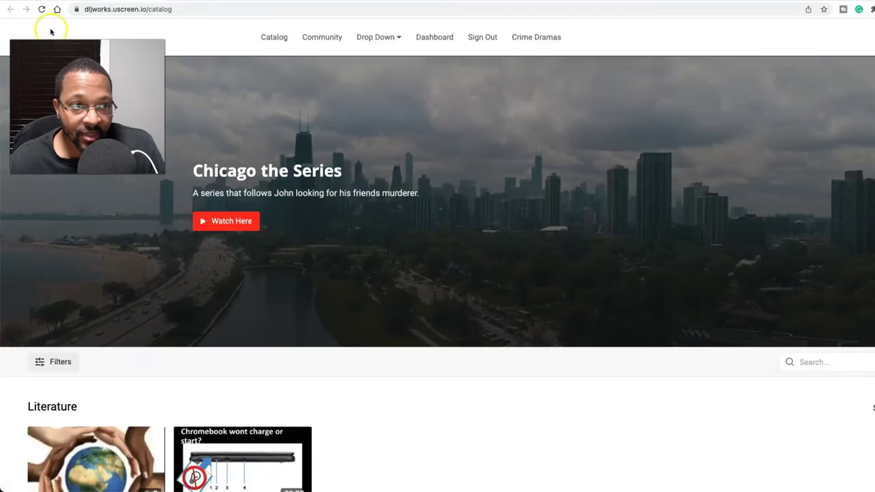
left_click(41, 9)
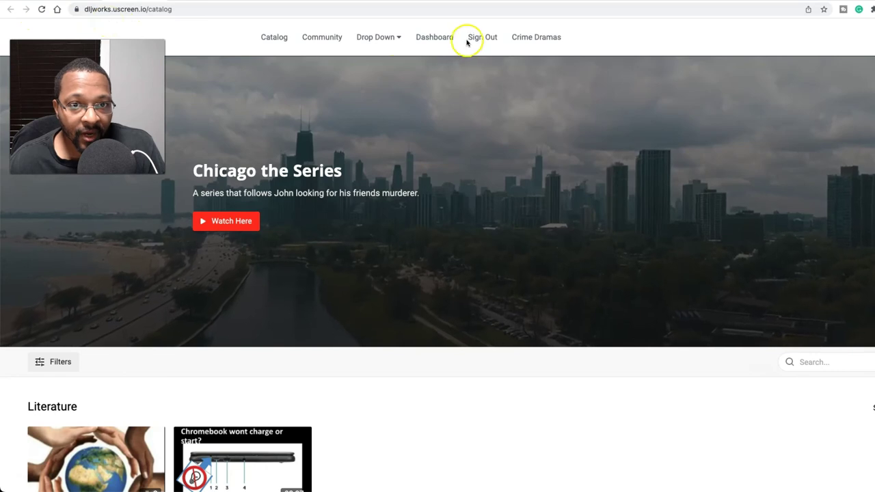
mouse_move(392, 37)
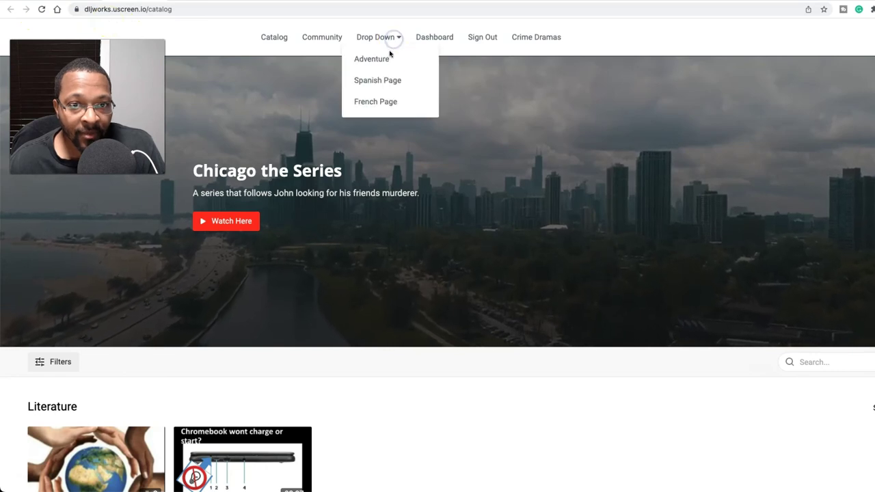
left_click(384, 81)
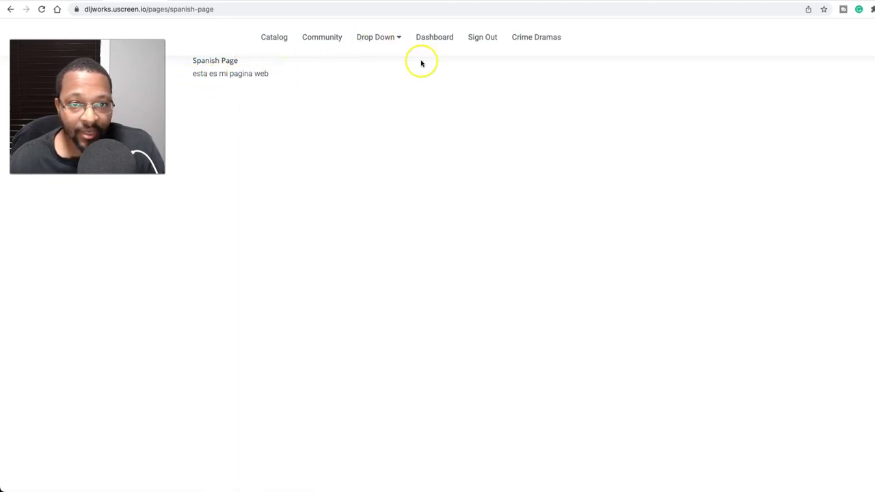
left_click(382, 37)
left_click(383, 100)
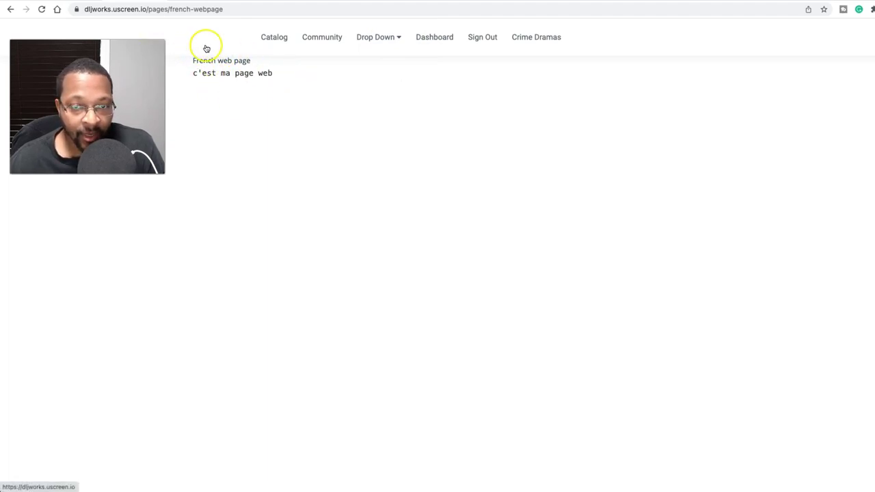
Check the French page's URL, switch to the Uscreen admin, and open the Storefront Domain Settings
left_click(241, 8)
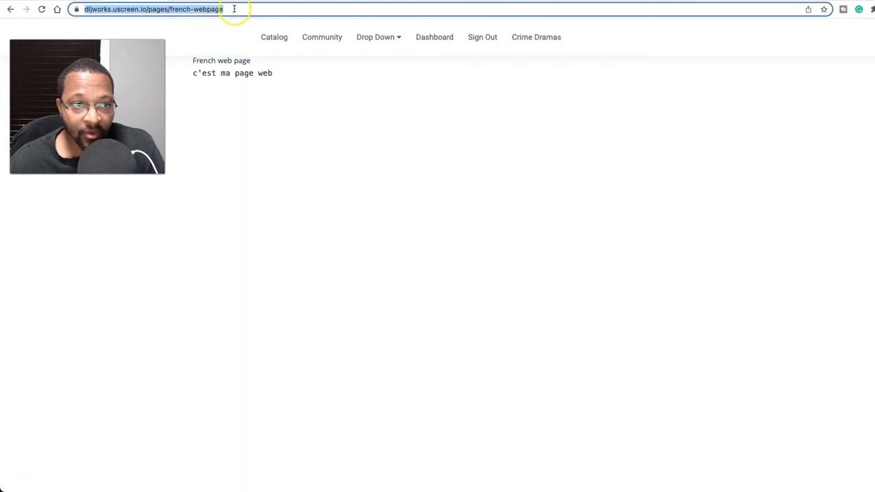
left_click(234, 9)
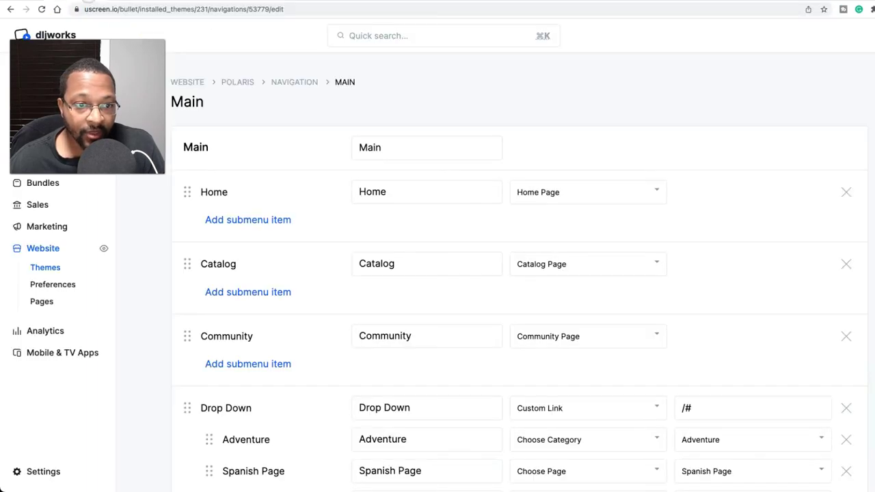
left_click(40, 248)
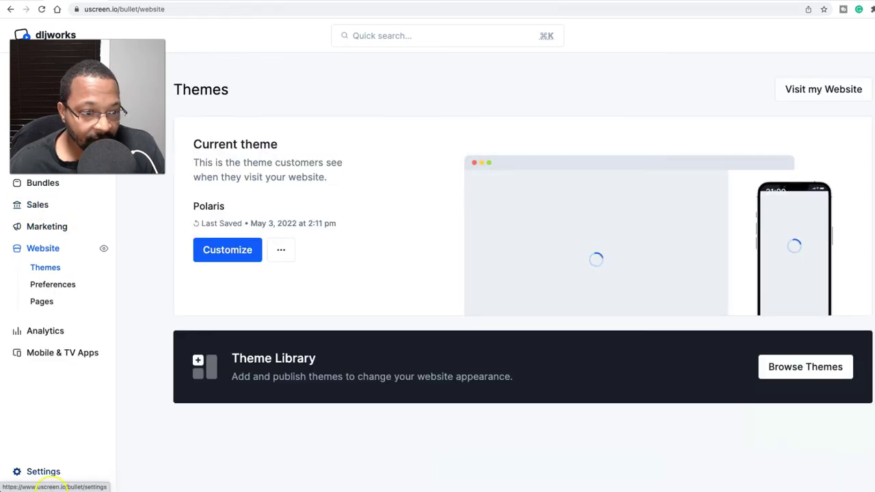
left_click(54, 472)
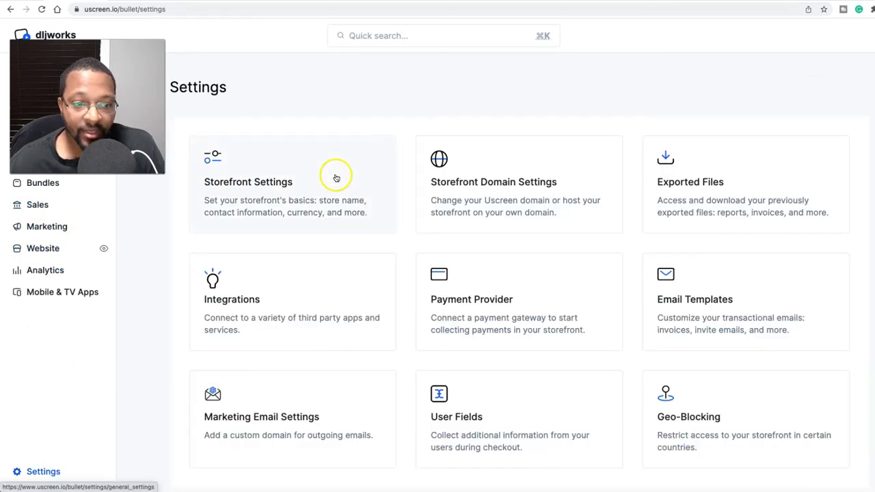
scroll(131, 330, "down", 1)
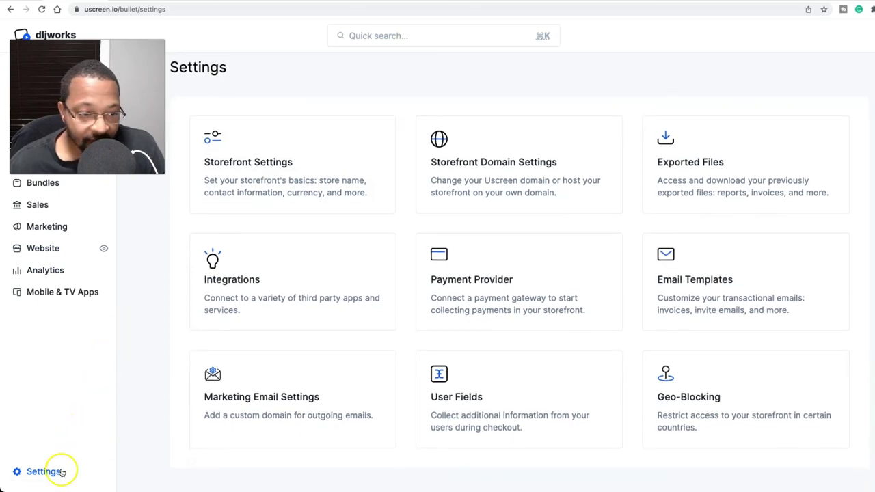
scroll(137, 358, "up", 1)
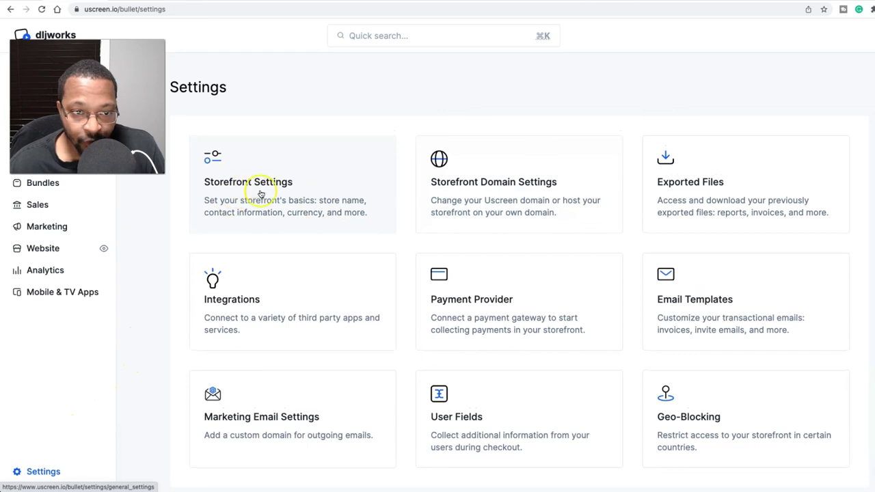
left_click(530, 174)
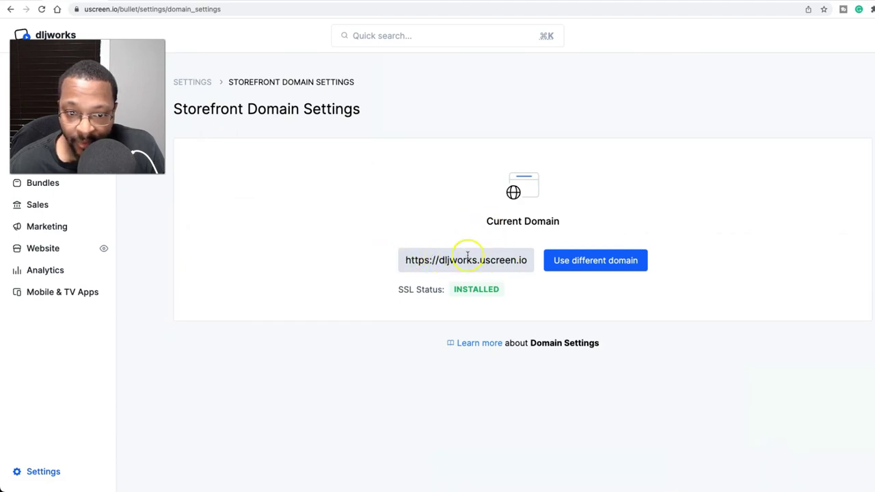
Choose to use a different domain of the Uscreen Subdomain type and enter "en.dljworks" as the subdomain
left_click(602, 268)
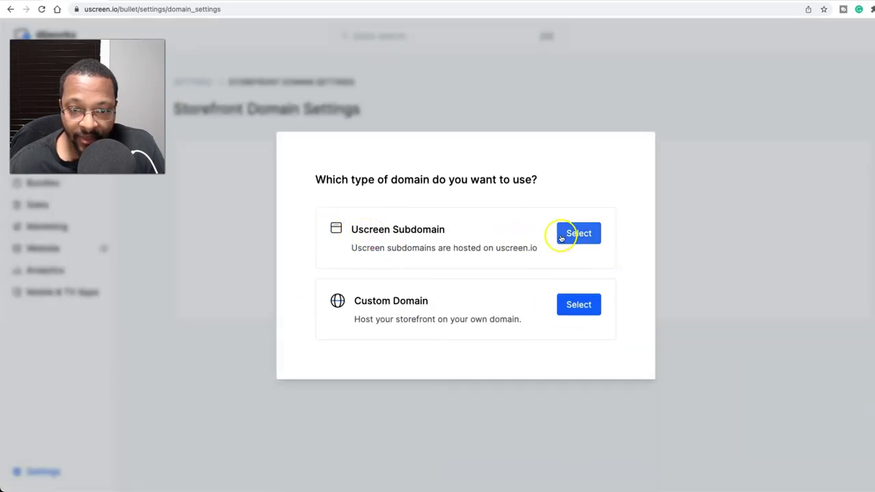
left_click(584, 234)
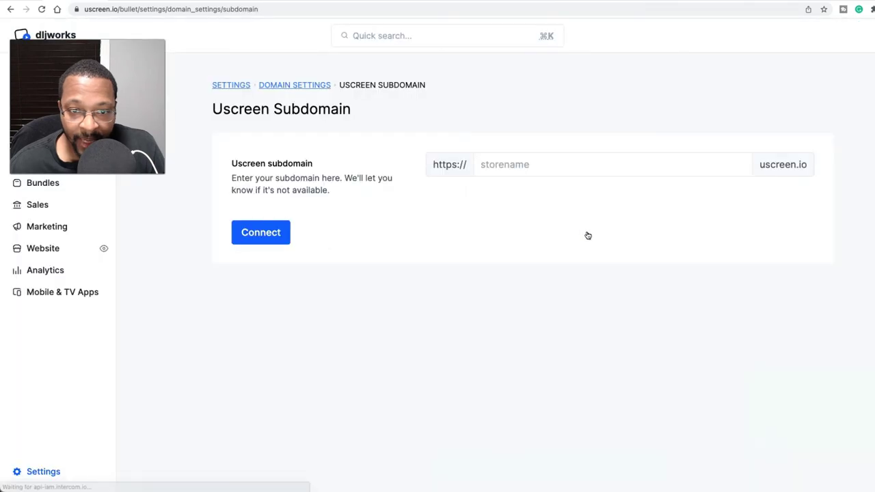
left_click(482, 166)
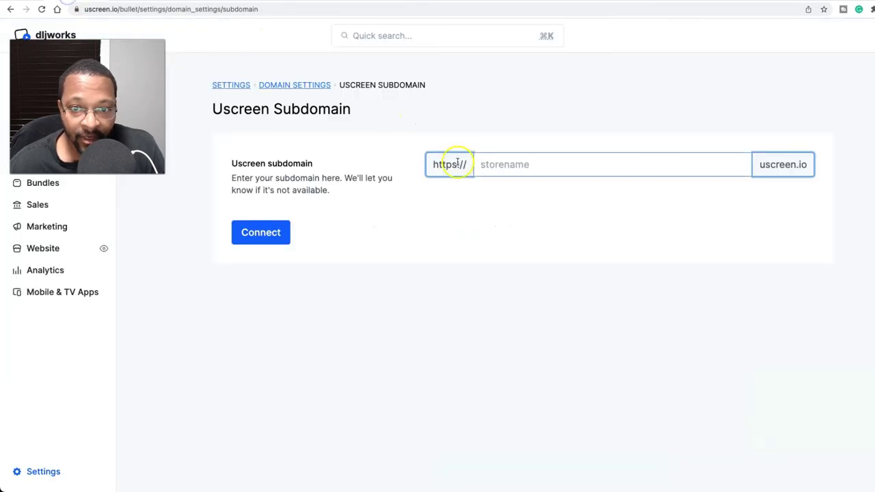
left_click(503, 164)
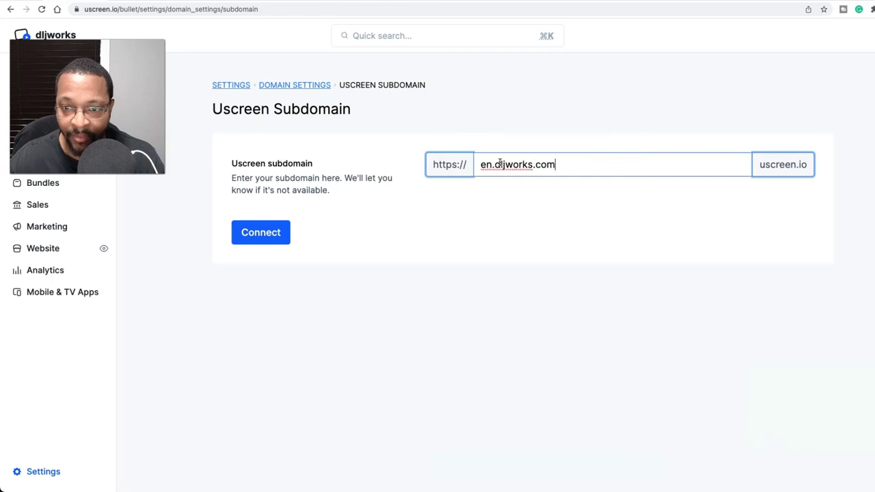
left_click(768, 166)
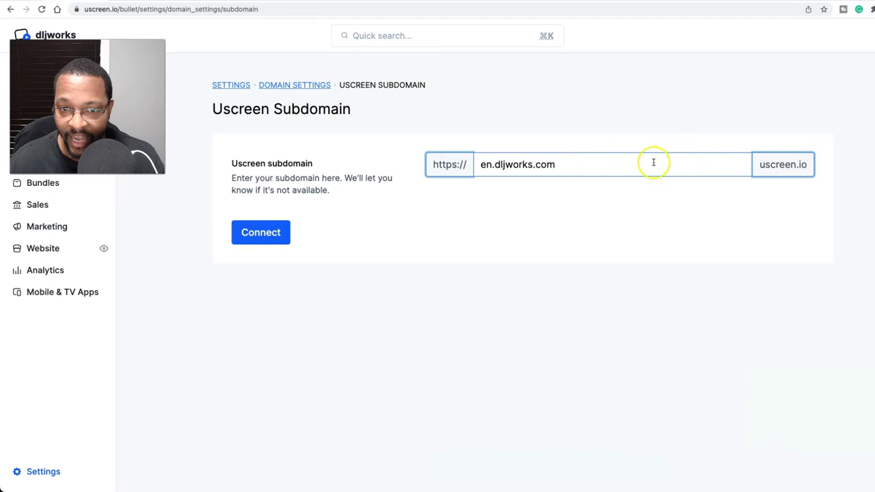
left_click(787, 164)
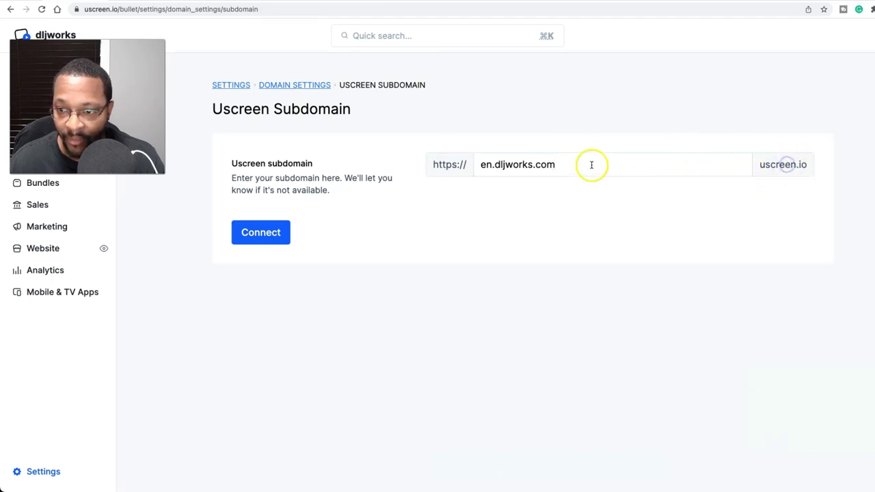
left_click(566, 164)
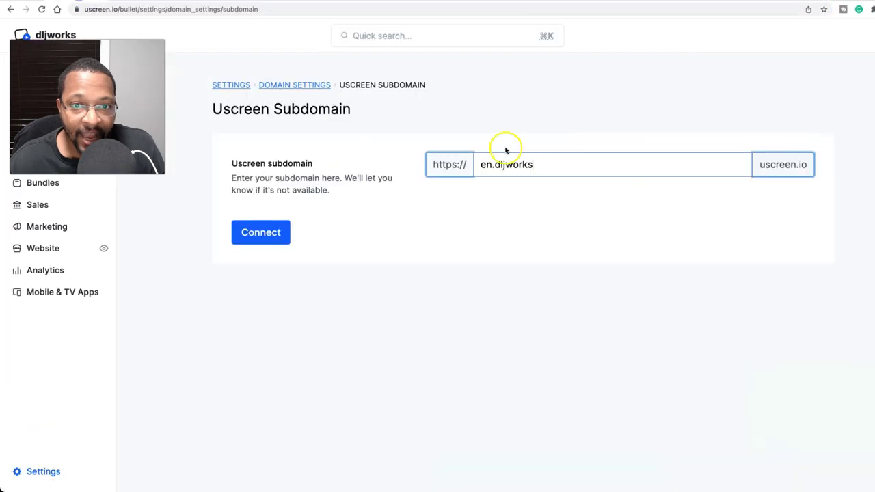
Start connecting the en.dljworks subdomain and cancel the storefront URL change
left_click(562, 231)
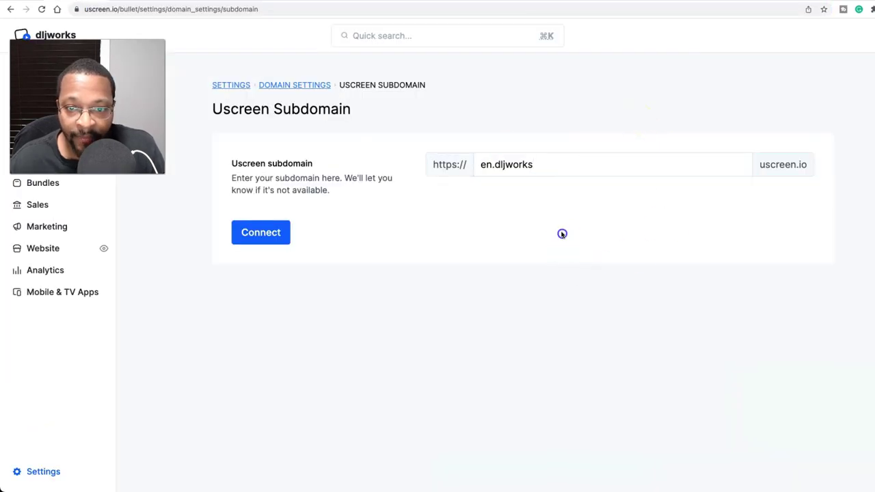
left_click(277, 231)
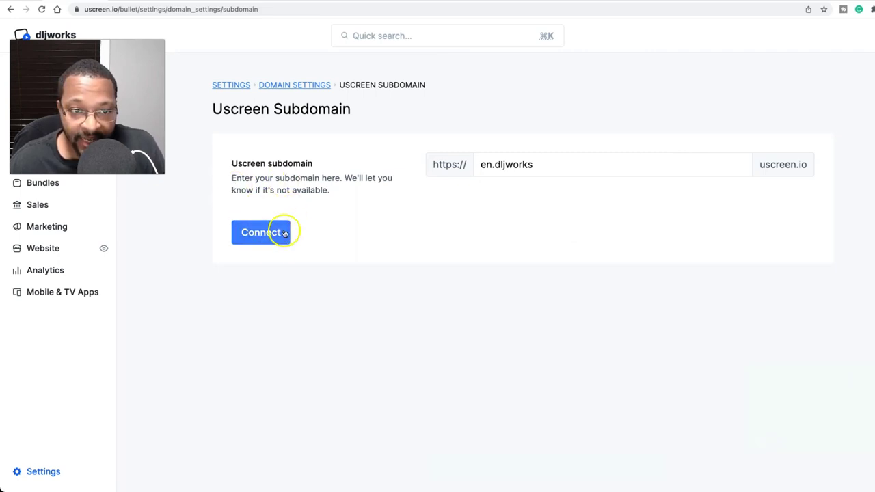
left_click(269, 232)
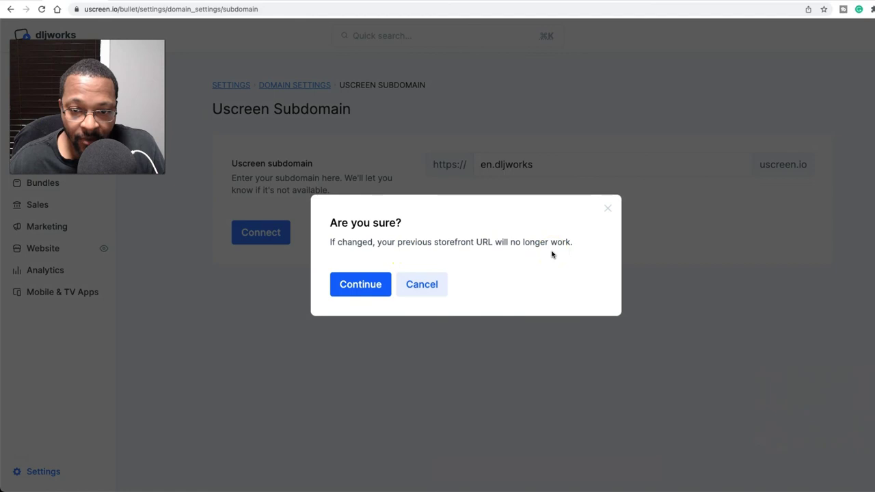
left_click(431, 291)
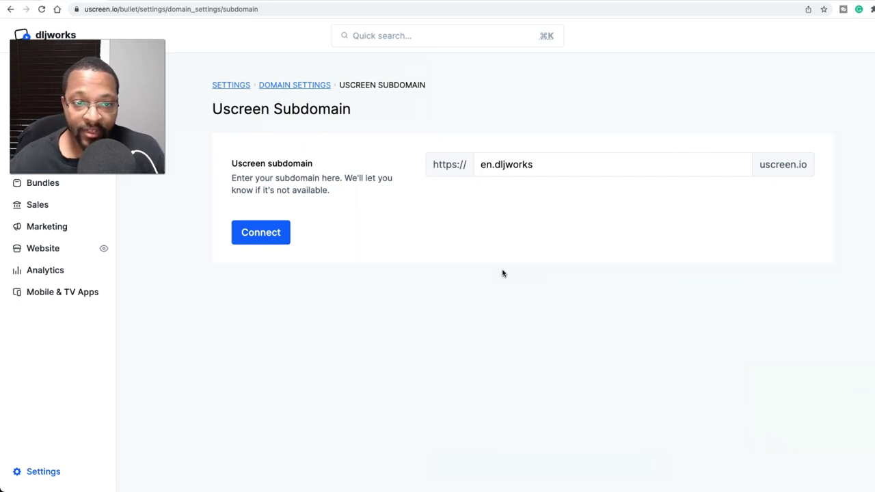
Switch to the Uscreen help article on adding multiple language options and review its Multiple Uscreen Sites section
left_click(192, 88)
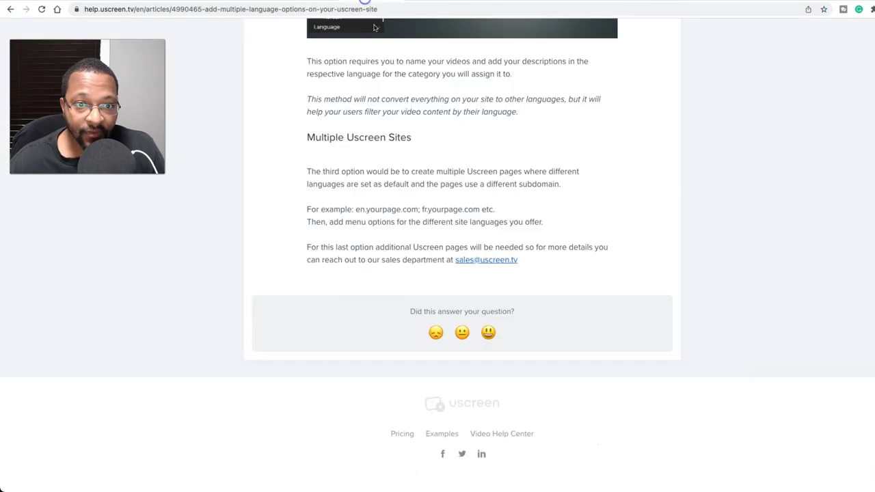
scroll(627, 291, "up", 5)
scroll(628, 291, "up", 10)
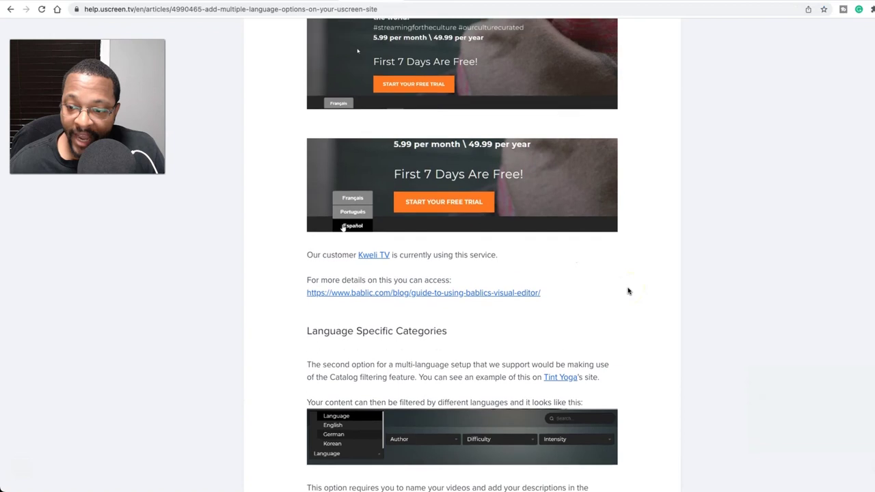
left_click(625, 241)
scroll(623, 241, "down", 10)
scroll(624, 241, "down", 5)
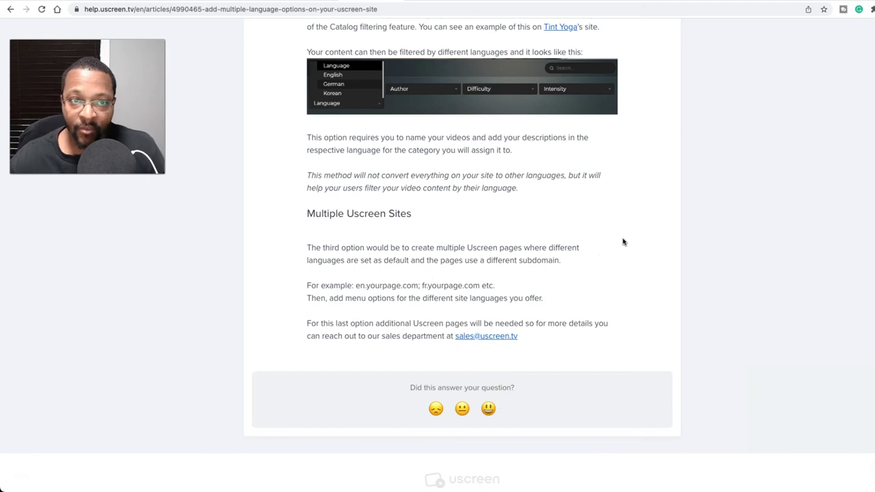
Review the article's third-party software, category and multiple-site options from the beginning, highlighting the "Language Specific Categories" heading
scroll(623, 241, "up", 10)
left_click(474, 229)
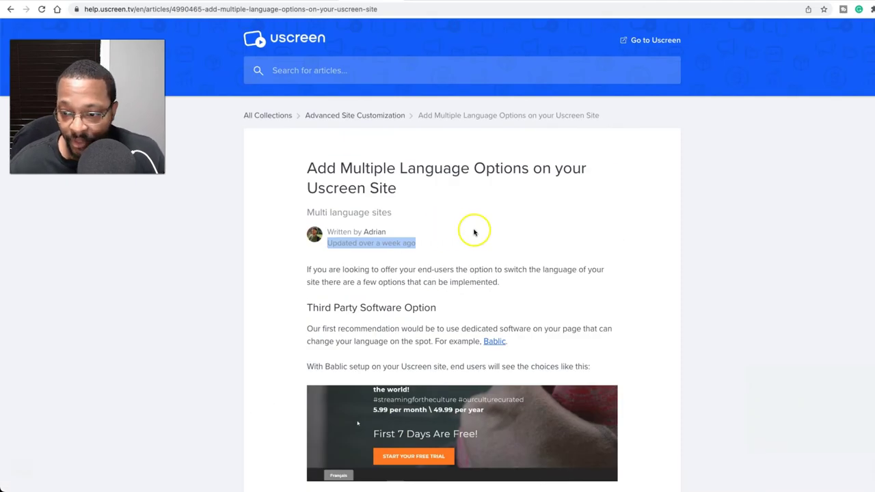
scroll(478, 228, "down", 5)
scroll(615, 260, "up", 5)
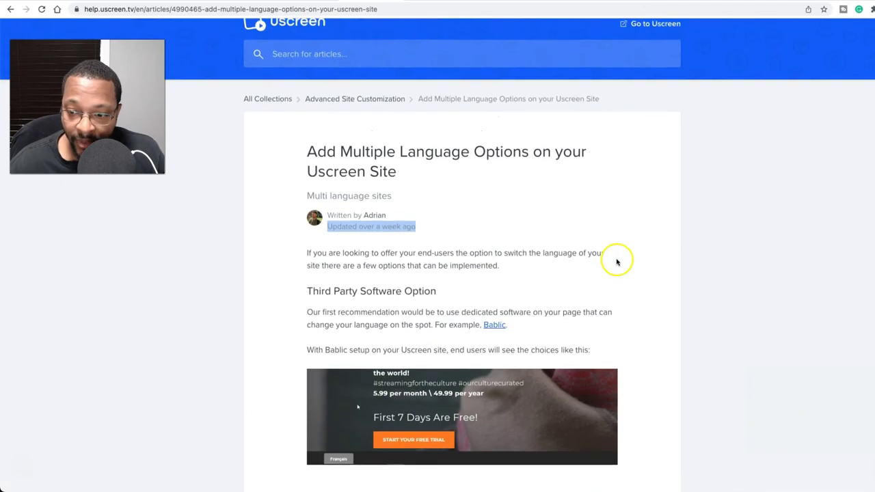
scroll(617, 260, "down", 5)
scroll(618, 258, "down", 4)
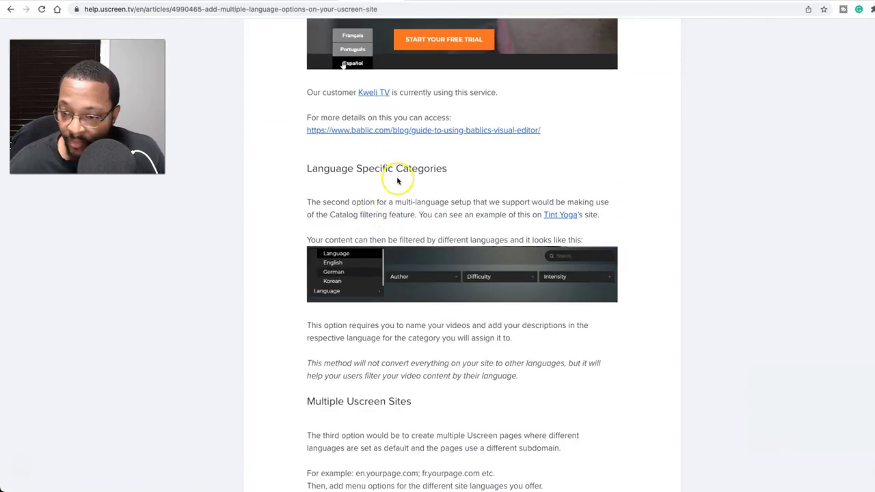
scroll(393, 178, "down", 3)
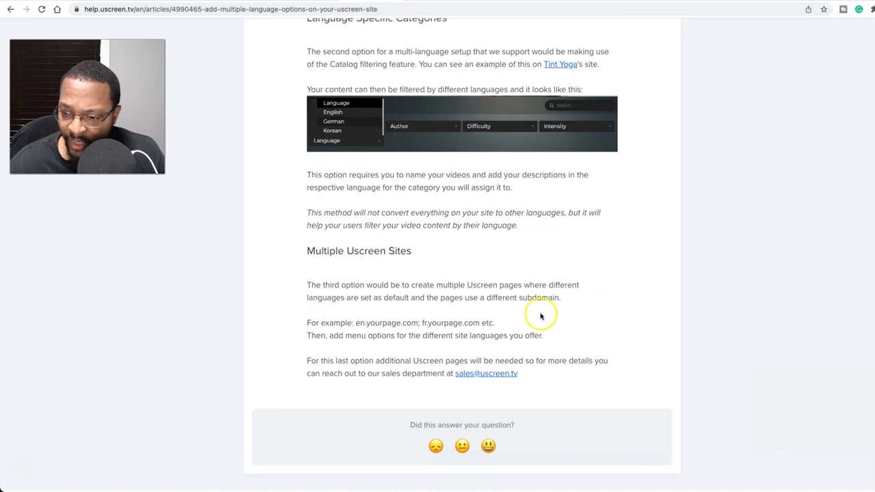
scroll(656, 345, "up", 4)
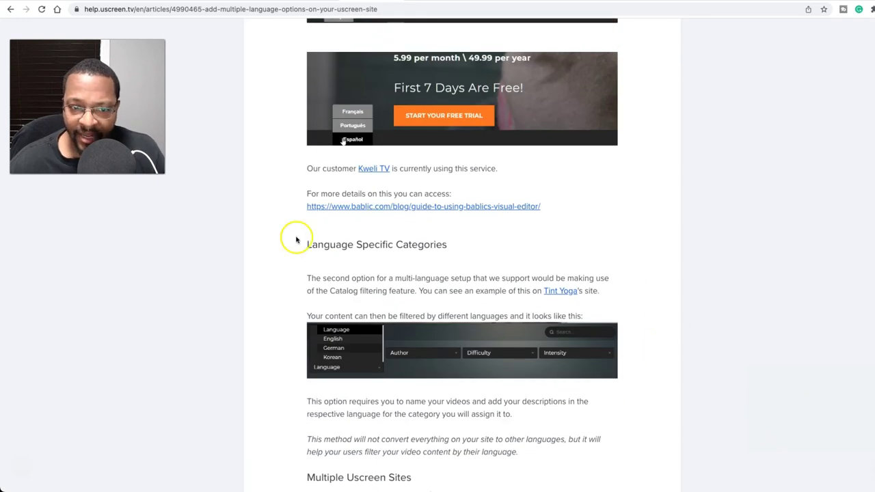
left_click_drag(305, 244, 460, 250)
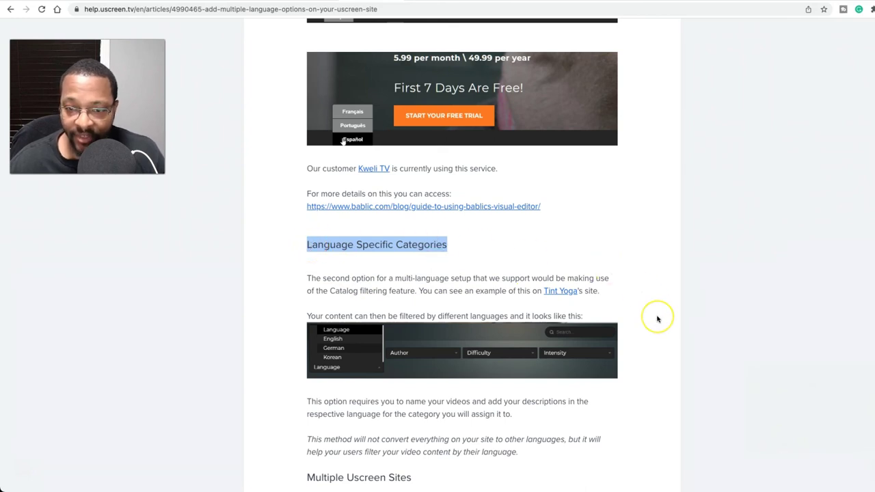
scroll(657, 319, "up", 1)
scroll(635, 294, "up", 3)
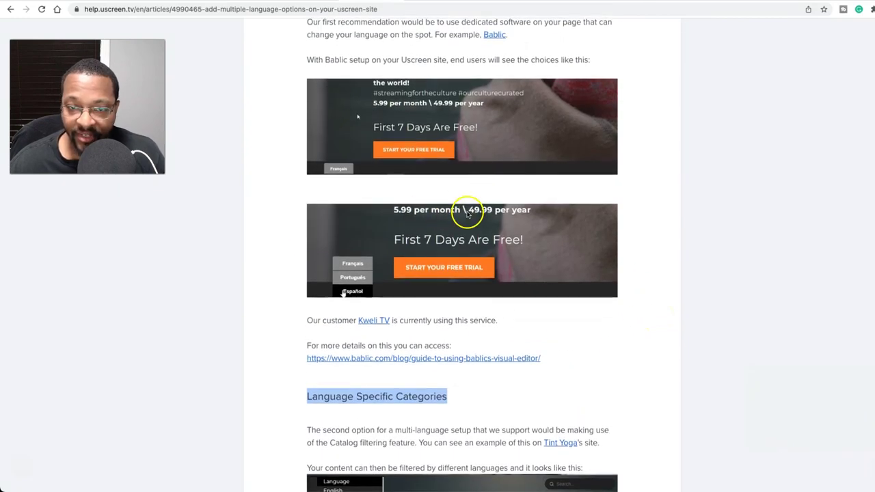
scroll(424, 181, "up", 5)
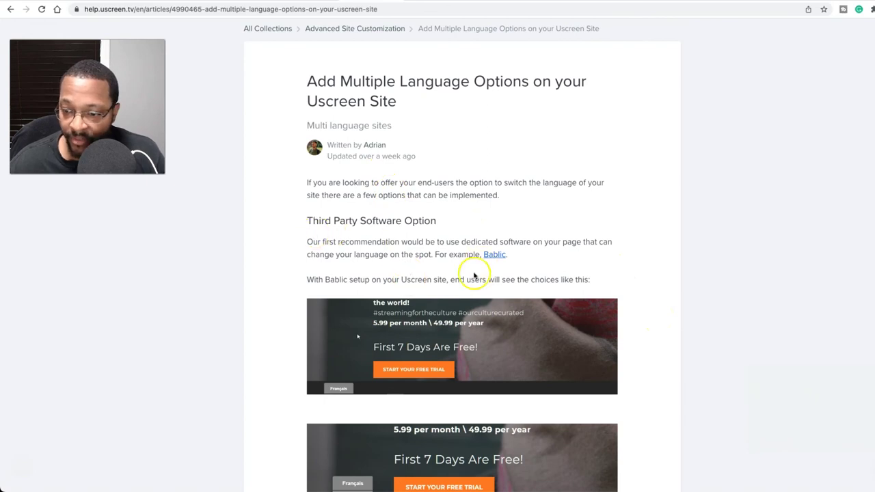